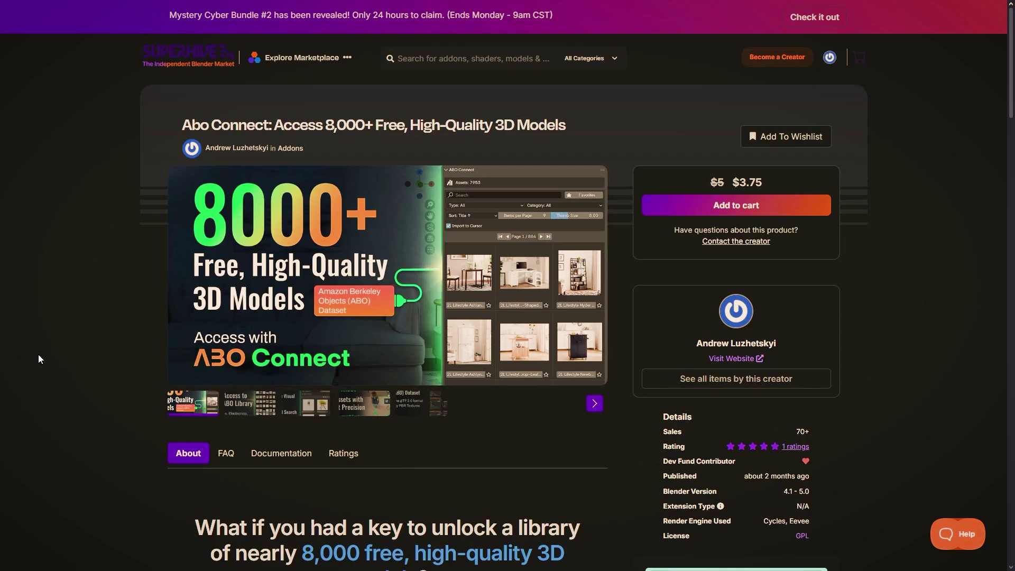
# - Browse the preview images on the Abo Connect product page
pyautogui.click(597, 407)
pyautogui.click(597, 408)
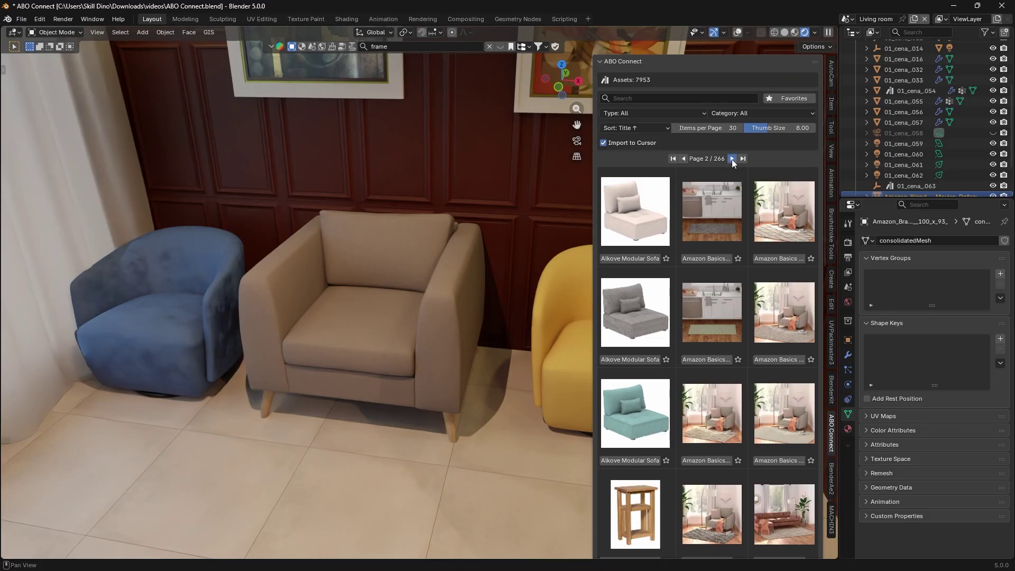
# - Browse the ABO Connect library to page 5, with the panel widened and the thumb size set to 6.00
pyautogui.click(732, 158)
pyautogui.click(732, 160)
pyautogui.click(732, 160)
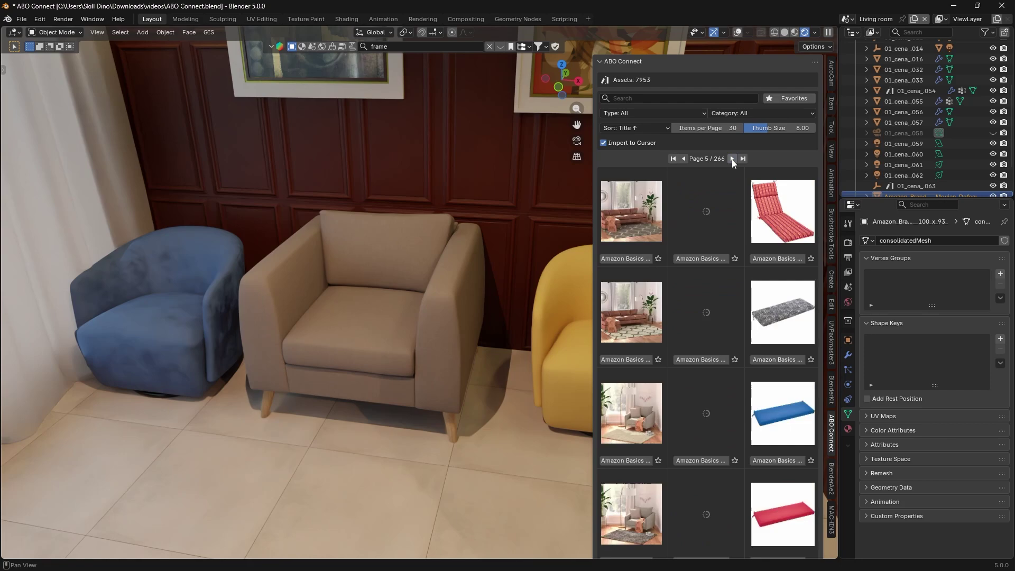
pyautogui.moveTo(593, 167); pyautogui.dragTo(315, 177)
pyautogui.moveTo(687, 128); pyautogui.dragTo(658, 128)
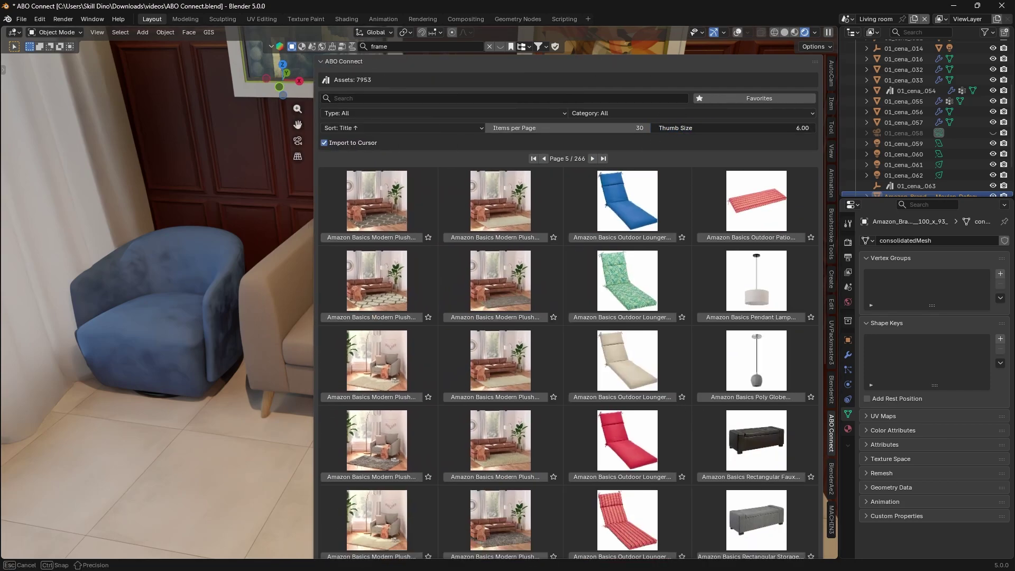
# - Page onward from page 5 through the unfiltered ABO Connect asset library
pyautogui.click(626, 112)
pyautogui.click(592, 158)
pyautogui.click(593, 159)
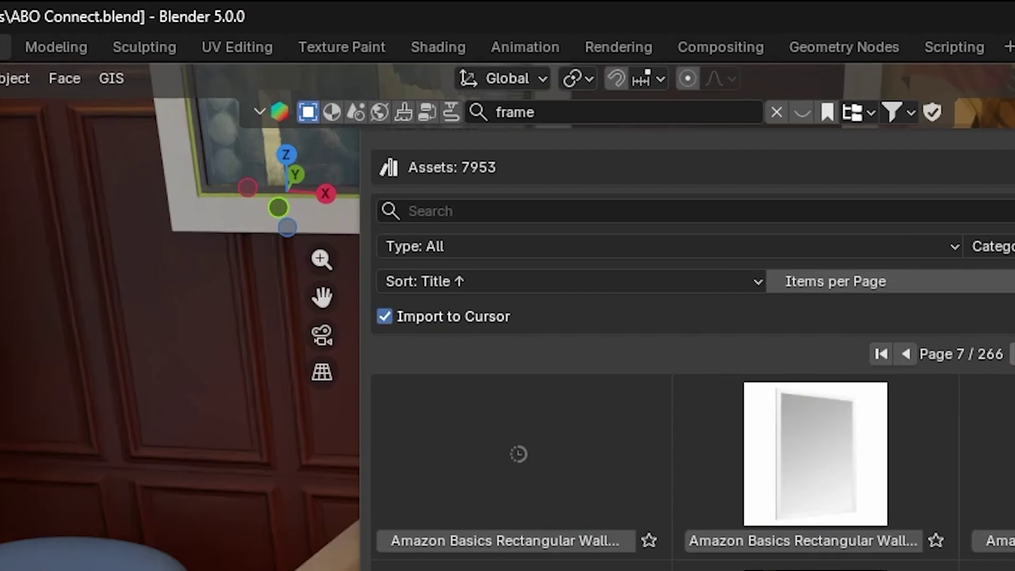
pyautogui.click(592, 159)
pyautogui.click(592, 159)
pyautogui.click(592, 159)
pyautogui.click(592, 158)
# - Import the beige tufted sofa, the tripod floor lamp and the Ravenna Home wooden coffee table from the favorites
pyautogui.click(802, 247)
pyautogui.click(802, 248)
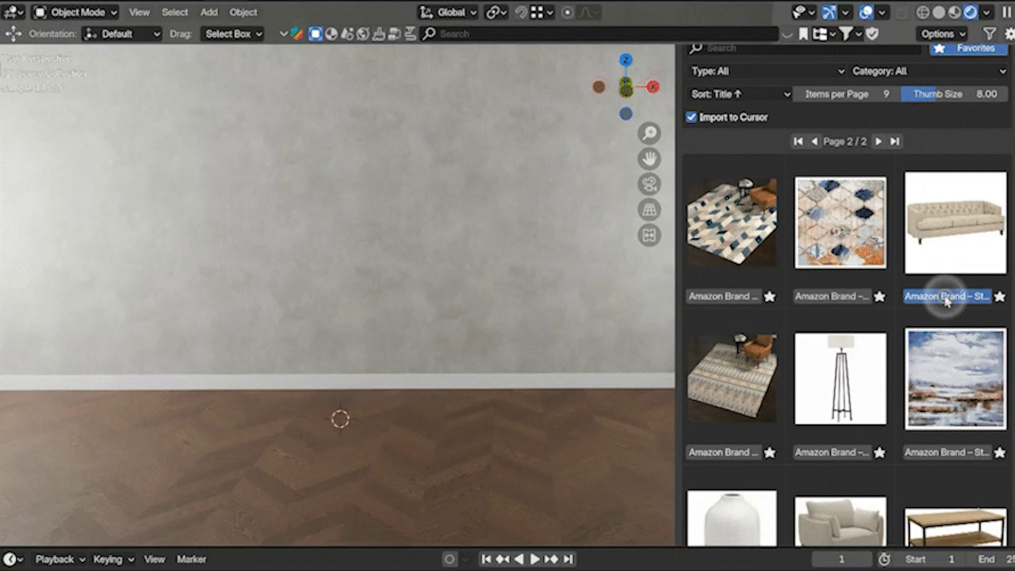
pyautogui.click(936, 295)
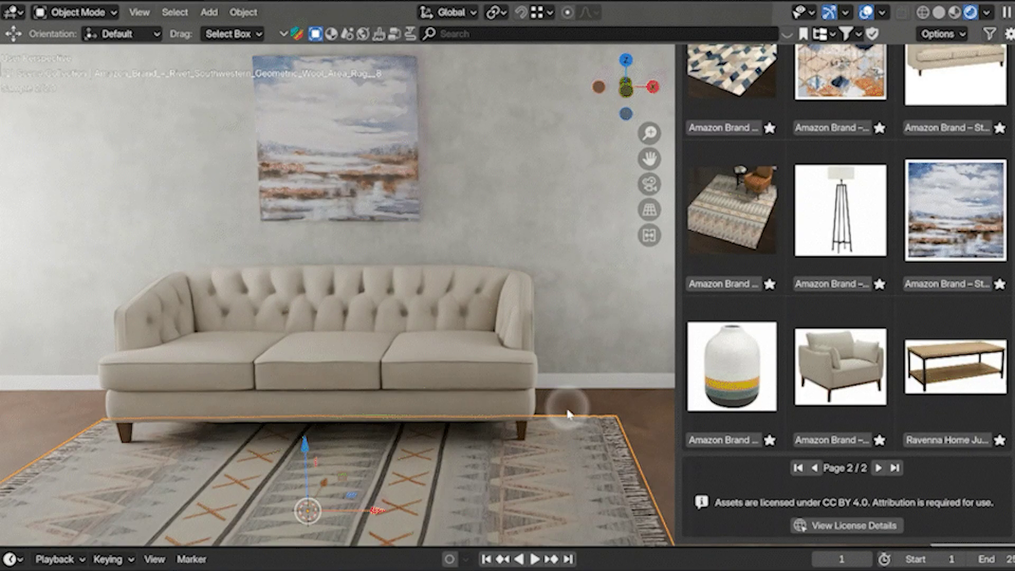
pyautogui.click(844, 285)
pyautogui.click(947, 443)
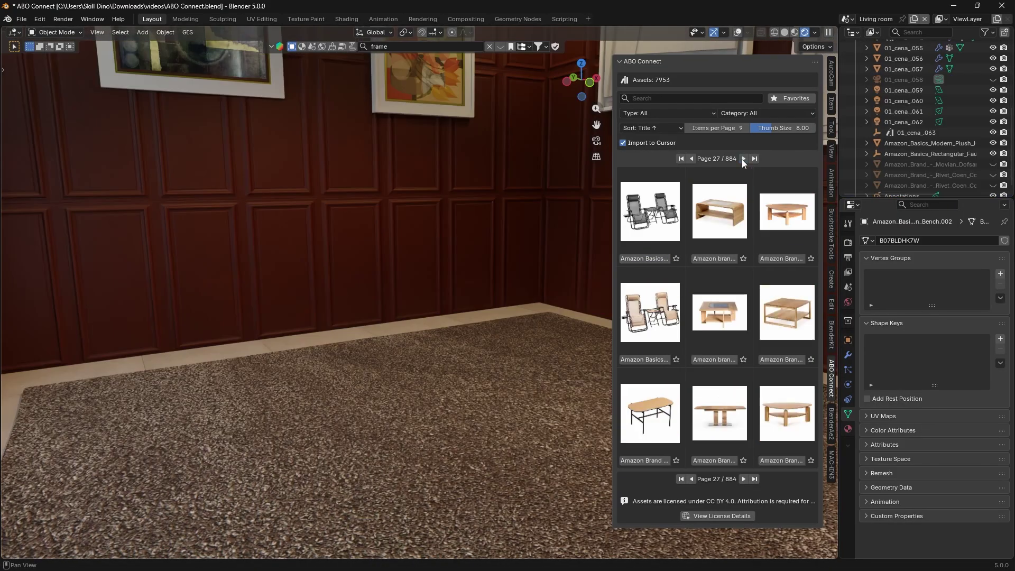
# - Import the tall bookcase from library page 29 and move it across the floor plane into the room's corner
pyautogui.click(743, 159)
pyautogui.click(743, 159)
pyautogui.click(632, 360)
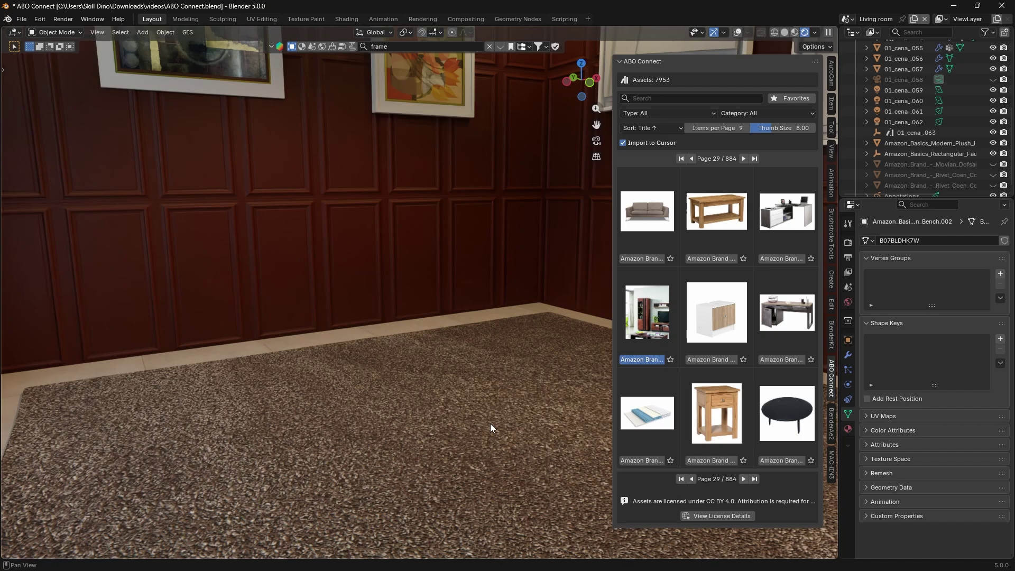
pyautogui.moveTo(490, 423); pyautogui.dragTo(423, 402, button='middle')
pyautogui.press('g')
pyautogui.hotkey('shift', 'z')
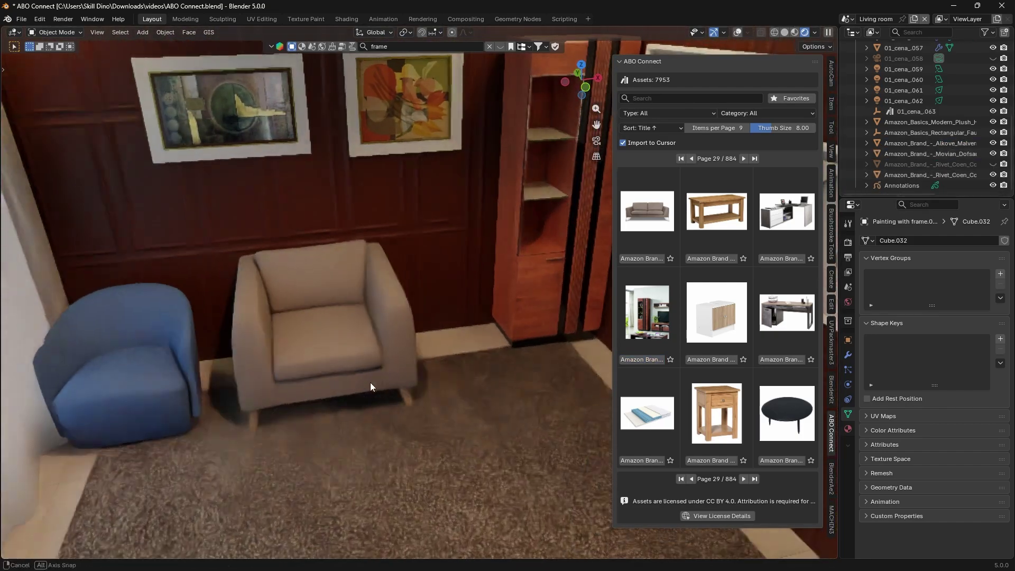
# - Move the blue armchair across the floor plane and rotate it about 68° around the global Z axis
pyautogui.press('g')
pyautogui.hotkey('shift', 'z')
pyautogui.click(198, 476)
pyautogui.press('r')
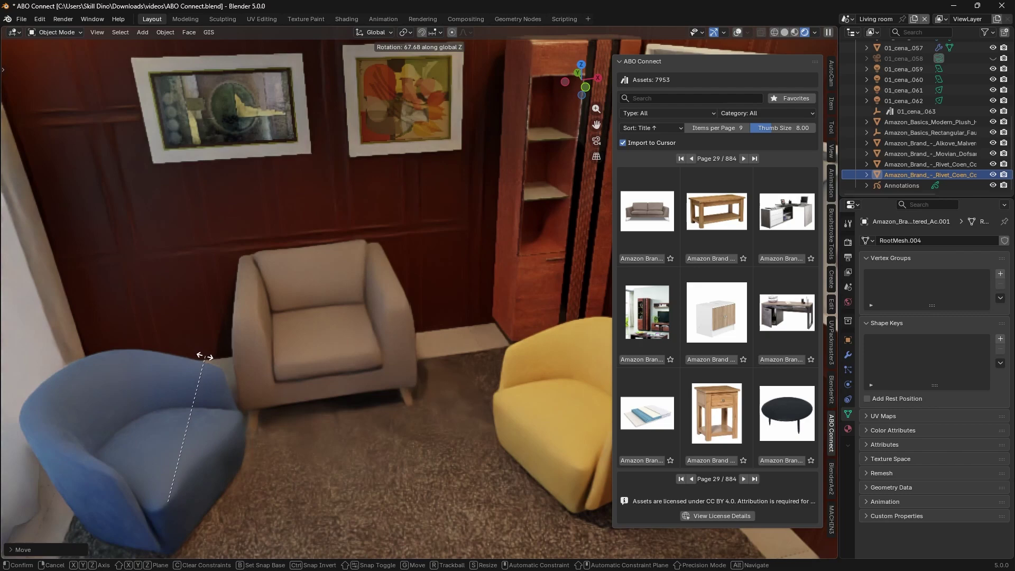
pyautogui.click(204, 356)
pyautogui.click(367, 316)
pyautogui.moveTo(420, 444); pyautogui.dragTo(403, 416, button='middle')
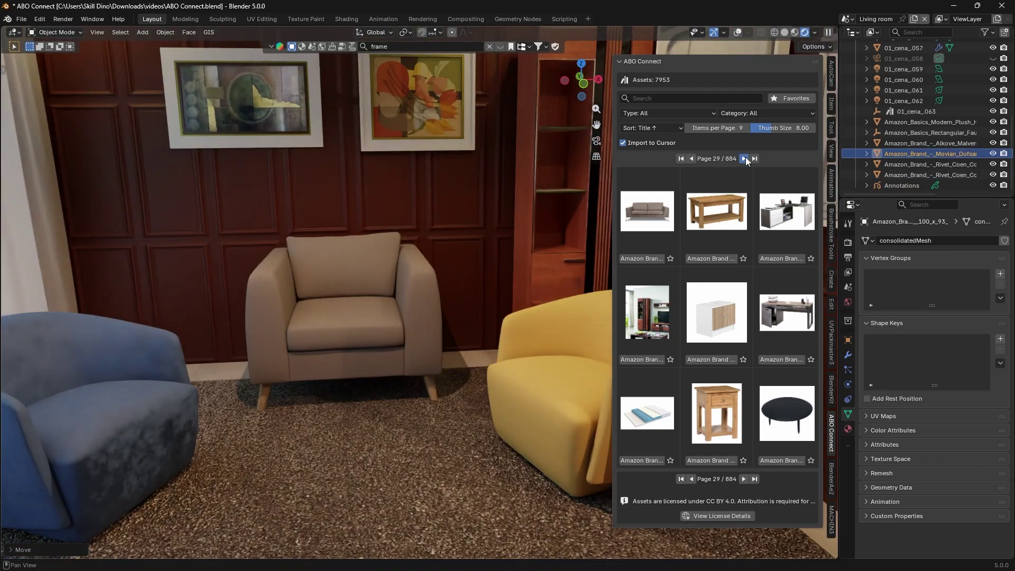
# - Import the Movian 2-Drawer Coffee Table, 80 x 80 x 35 cm, from library page 31 and hide the sidebar
pyautogui.click(746, 159)
pyautogui.click(746, 158)
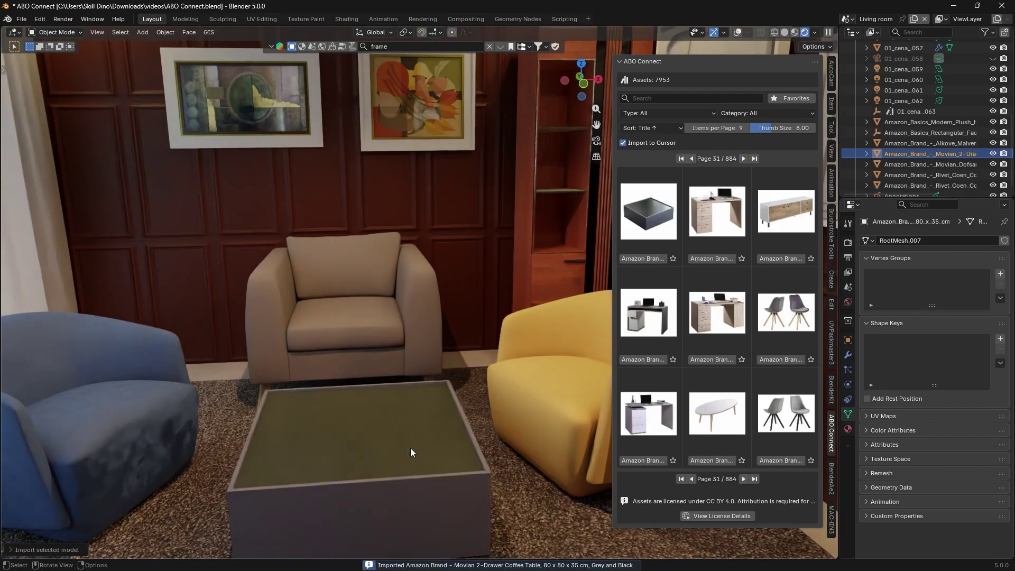
pyautogui.moveTo(411, 449); pyautogui.dragTo(476, 369, button='middle')
pyautogui.press('n')
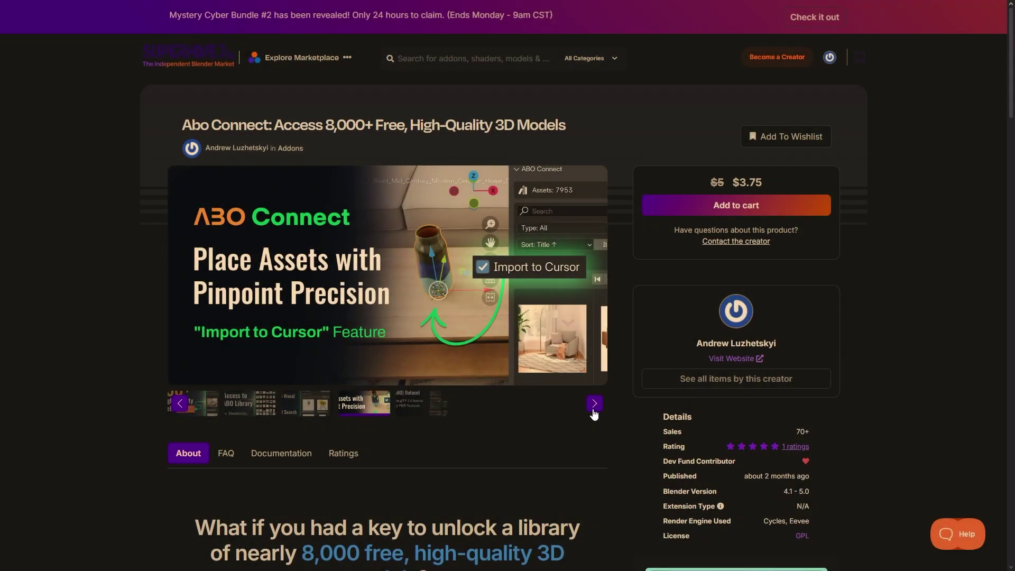
# - Switch to the Abo Connect product page and view the next preview image
pyautogui.click(593, 411)
pyautogui.middleClick(991, 75)
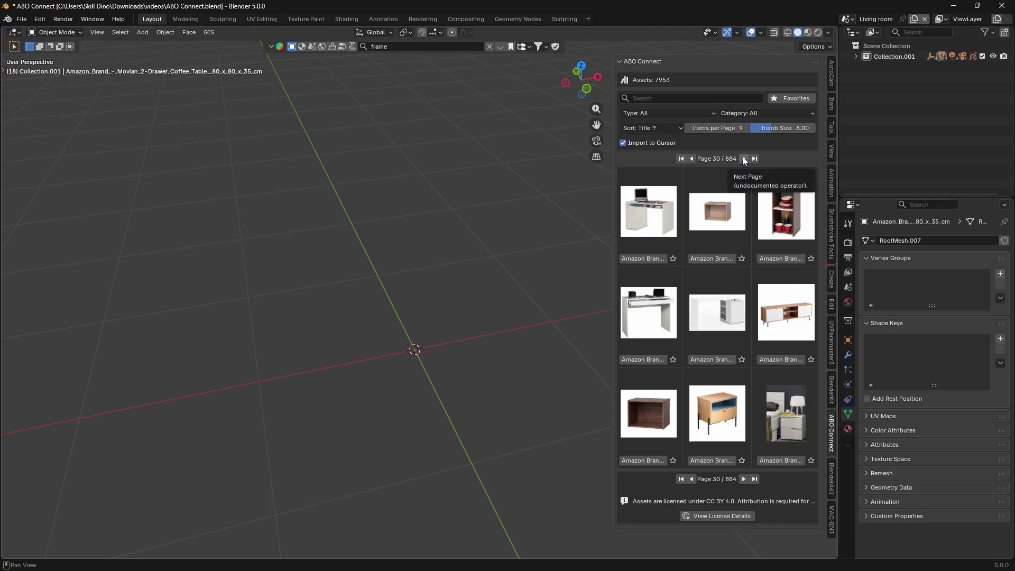
# - Import the white Movian desk chair from library page 33 and display it in Material Preview shading
pyautogui.click(744, 159)
pyautogui.click(744, 159)
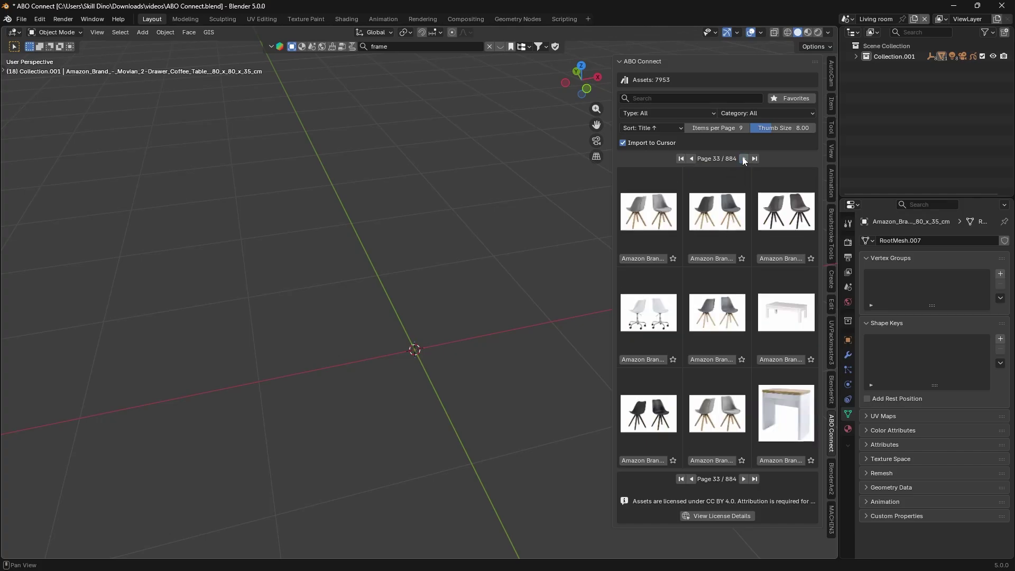
pyautogui.click(642, 362)
pyautogui.scroll(2, 423, 315)
pyautogui.moveTo(425, 314); pyautogui.dragTo(396, 289, button='middle')
pyautogui.click(809, 32)
pyautogui.moveTo(463, 318)
pyautogui.mouseDown(button='middle')
pyautogui.moveTo(540, 326)
pyautogui.moveTo(451, 311)
pyautogui.mouseUp(button='middle')
pyautogui.click(539, 326)
pyautogui.scroll(2, 455, 307)
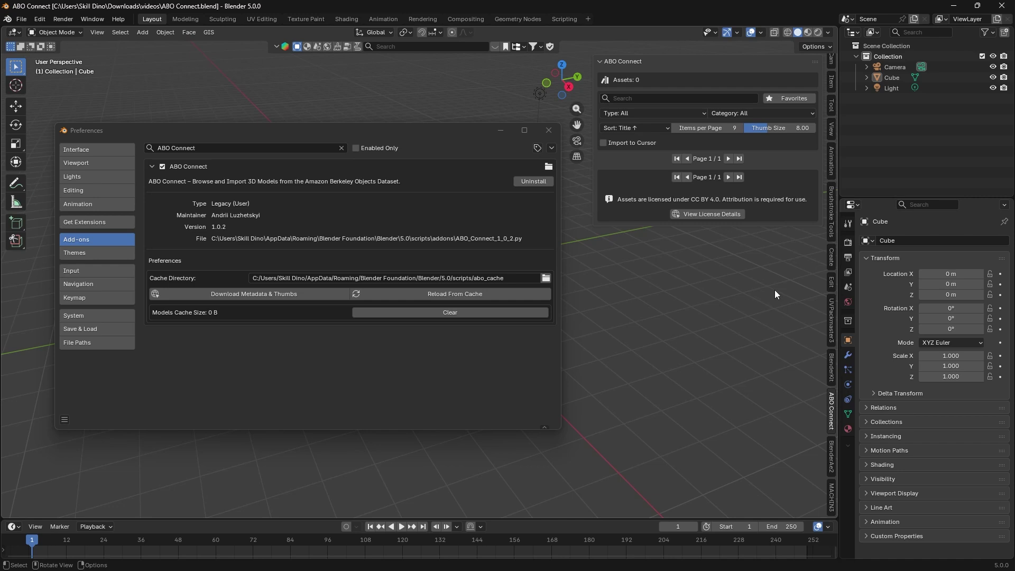
# - Download the metadata and thumbnails in the ABO Connect add-on preferences
pyautogui.click(259, 294)
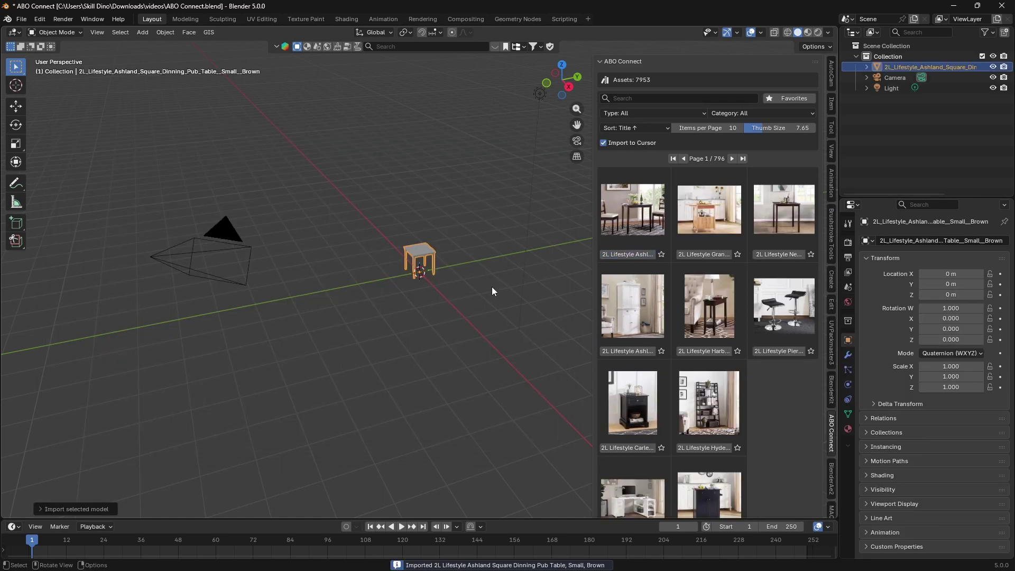
# - Inspect the mesh of the imported square pub table and hide the table in the scene
pyautogui.moveTo(492, 287); pyautogui.dragTo(451, 250, button='middle')
pyautogui.press('Tab')
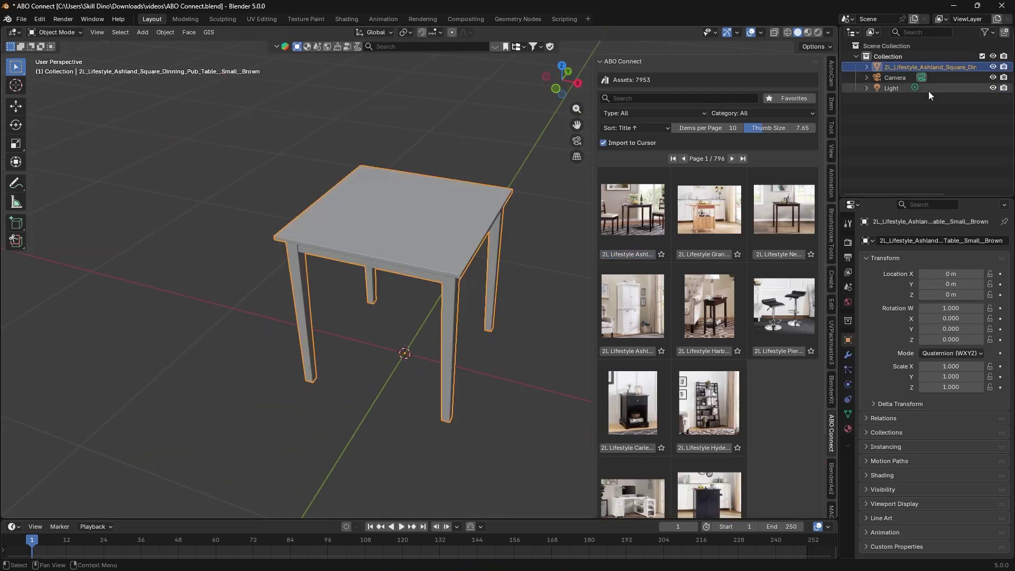
pyautogui.click(994, 67)
# - Import the white 2L Lifestyle Ashlyn cabinet and display it in Material Preview shading
pyautogui.click(629, 351)
pyautogui.click(629, 351)
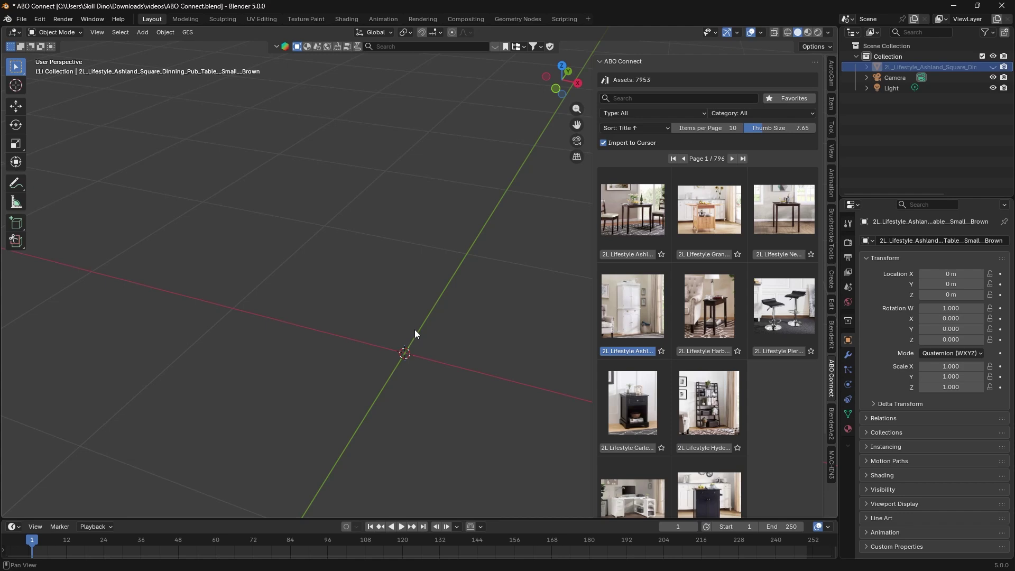
pyautogui.click(808, 32)
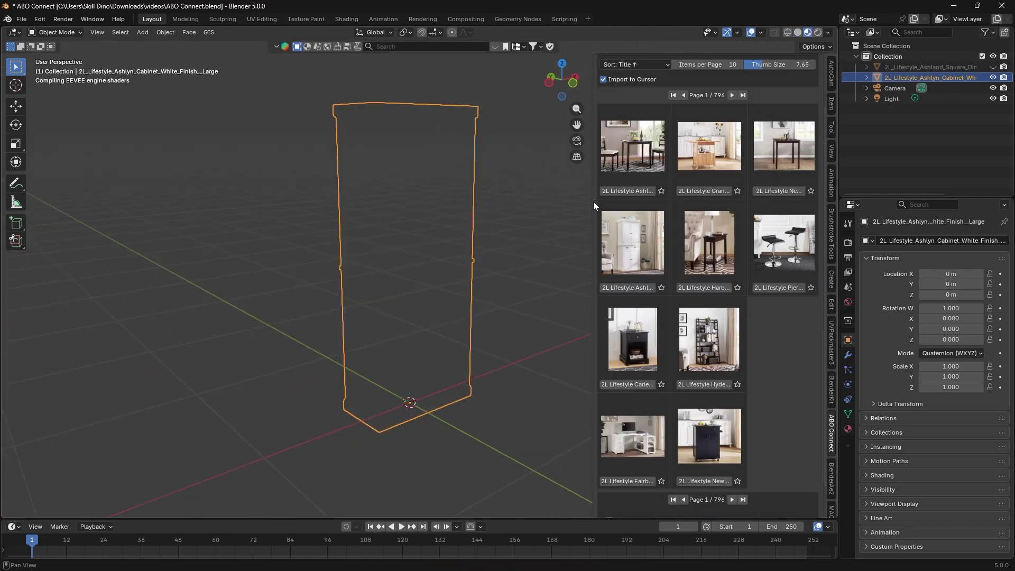
pyautogui.moveTo(585, 240); pyautogui.dragTo(515, 249, button='middle')
# - Hide the Ashlyn cabinet and import the 2L Lifestyle Hyde shelf, inspecting it up close
pyautogui.press('h')
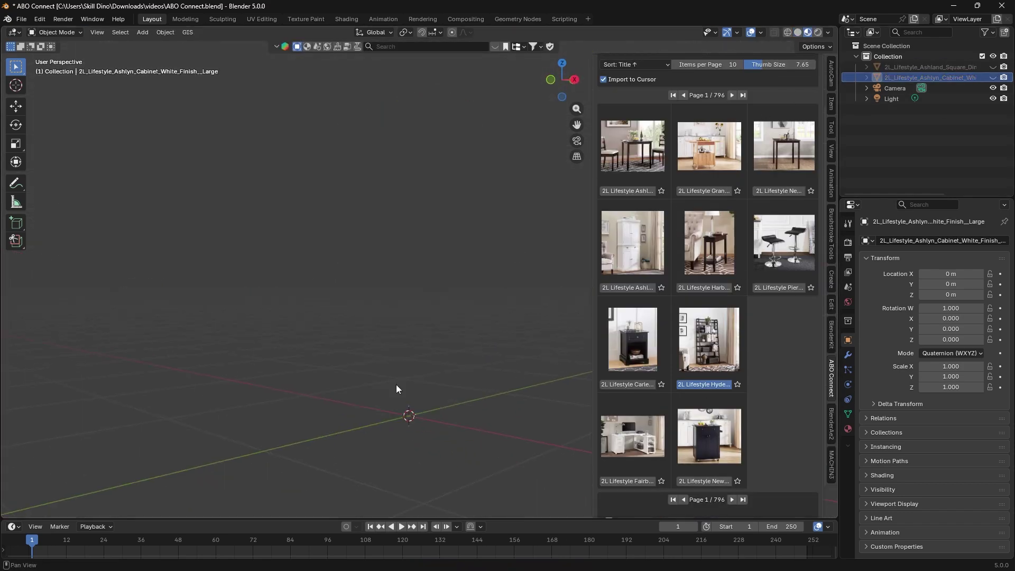
pyautogui.moveTo(465, 396)
pyautogui.mouseDown(button='middle')
pyautogui.moveTo(540, 410)
pyautogui.moveTo(474, 394)
pyautogui.mouseUp(button='middle')
pyautogui.scroll(6, 440, 266)
pyautogui.moveTo(440, 266); pyautogui.dragTo(322, 316, button='middle')
pyautogui.scroll(-7, 435, 248)
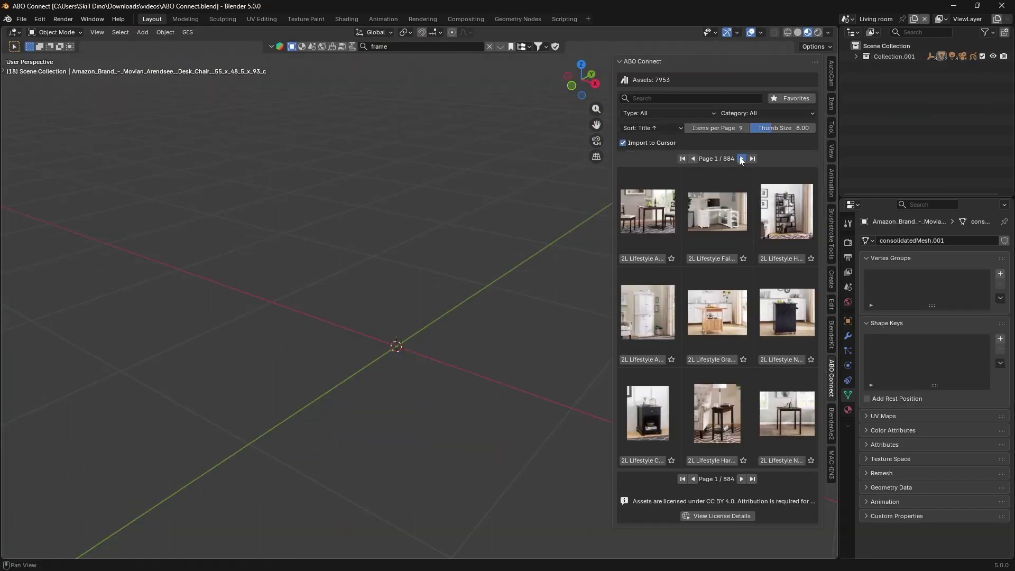
# - Widen the ABO Connect panel and set the library to 50 items per page while browsing its listings
pyautogui.click(742, 158)
pyautogui.click(742, 158)
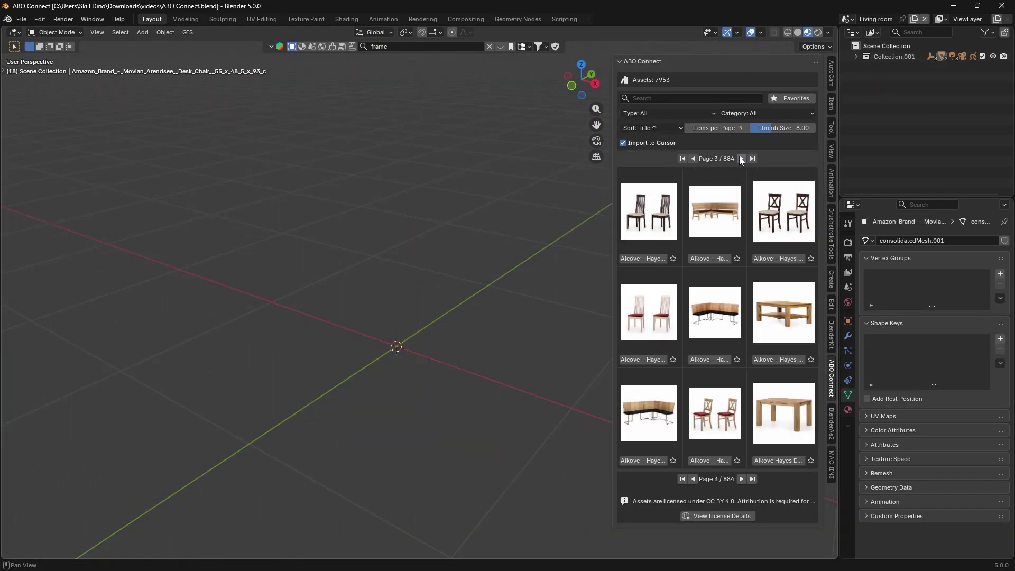
pyautogui.click(742, 159)
pyautogui.click(743, 158)
pyautogui.moveTo(615, 159); pyautogui.dragTo(291, 156)
pyautogui.moveTo(510, 128); pyautogui.dragTo(566, 128)
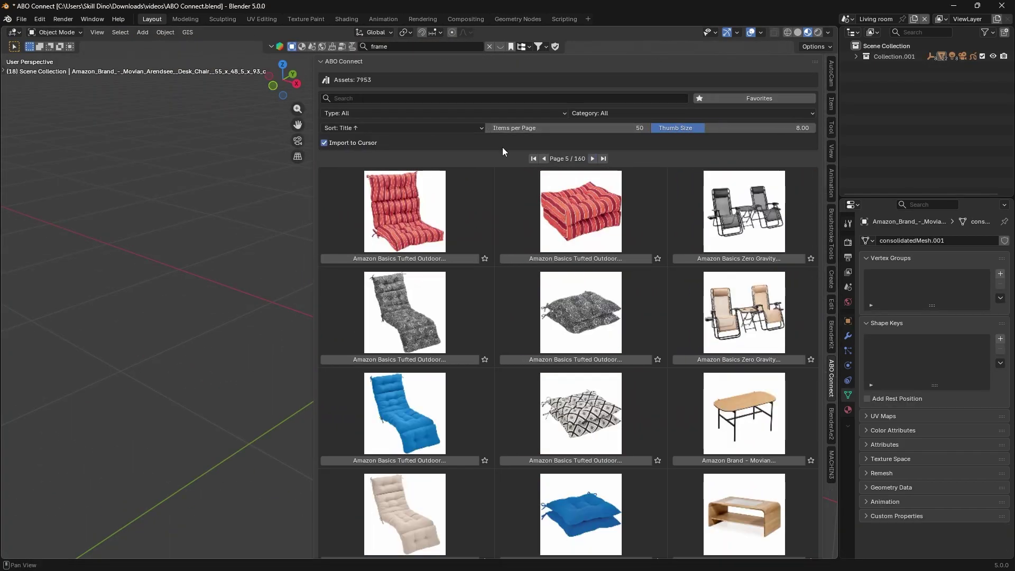
pyautogui.scroll(-20, 474, 251)
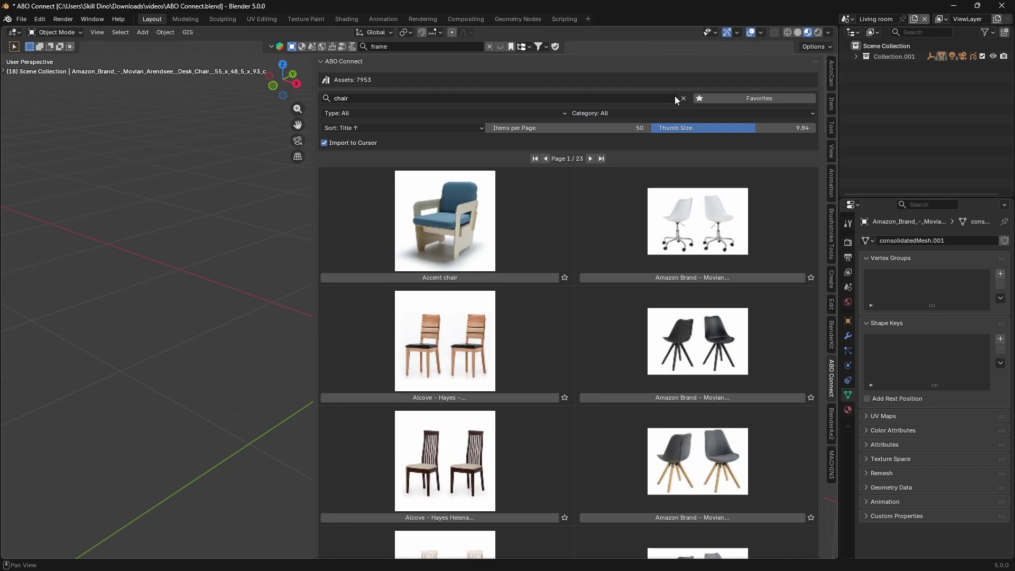
# - Clear the chair search and filter the library by the Accessories & Supplies category
pyautogui.click(677, 98)
pyautogui.click(678, 115)
pyautogui.click(678, 138)
pyautogui.scroll(-2, 582, 251)
pyautogui.scroll(2, 582, 317)
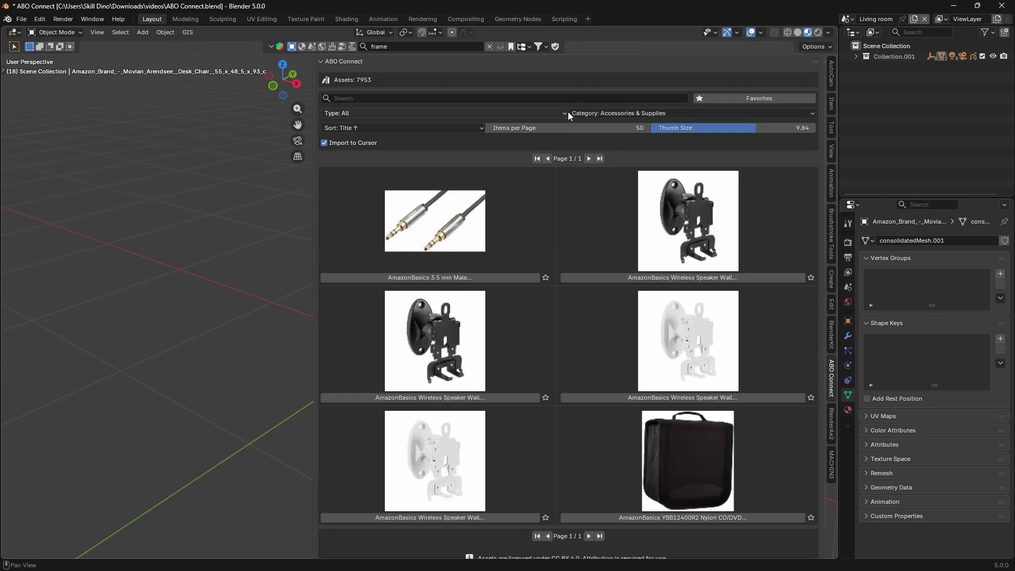
# - Filter the library by the Bath category and by Building Supplies in turn
pyautogui.click(687, 114)
pyautogui.click(684, 147)
pyautogui.click(687, 115)
pyautogui.click(679, 168)
# - Filter the library by Food Service Equipment & Supplies and by Household Batteries, Chargers & Accessories in turn
pyautogui.click(674, 114)
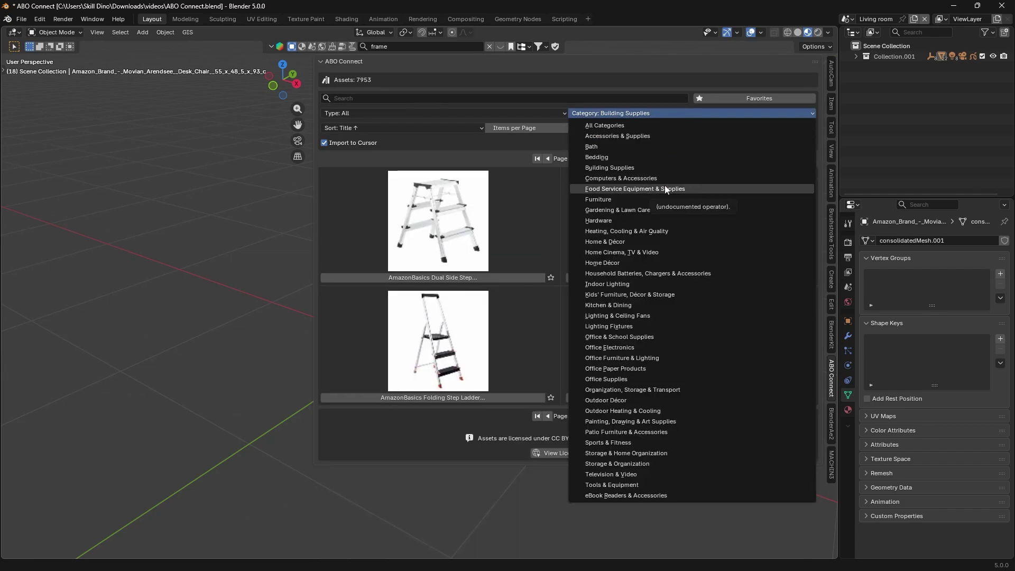
pyautogui.click(665, 185)
pyautogui.click(683, 113)
pyautogui.click(645, 275)
# - Browse the furniture thumbnails from library page 6 through page 9
pyautogui.scroll(-1, 610, 256)
pyautogui.scroll(-15, 608, 262)
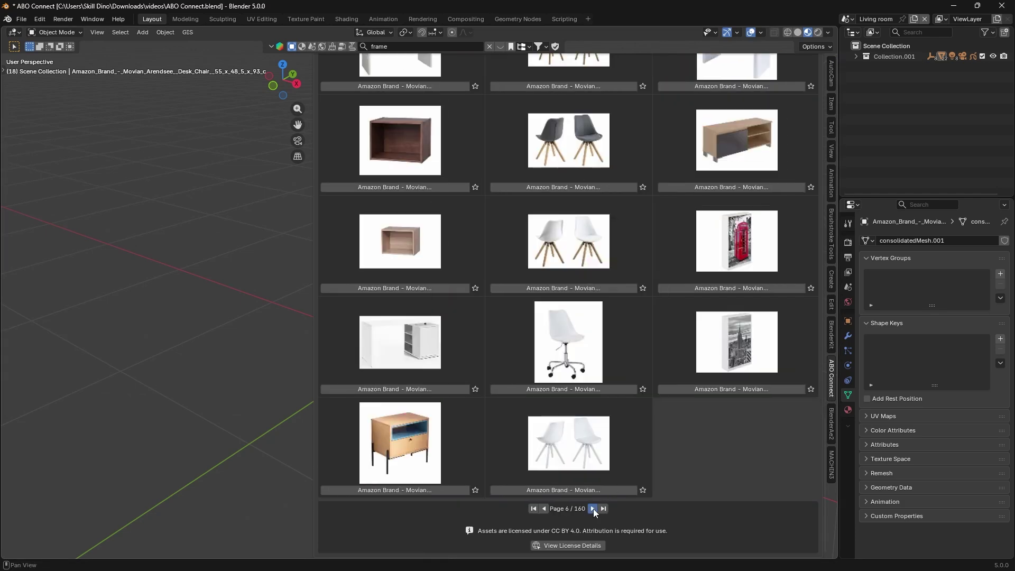
pyautogui.click(593, 509)
pyautogui.click(593, 509)
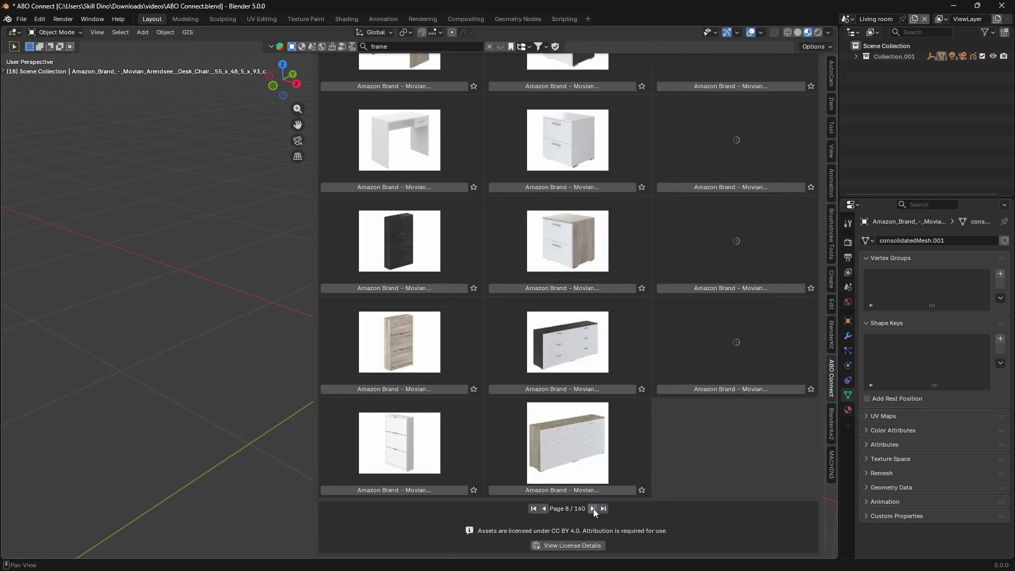
pyautogui.click(593, 509)
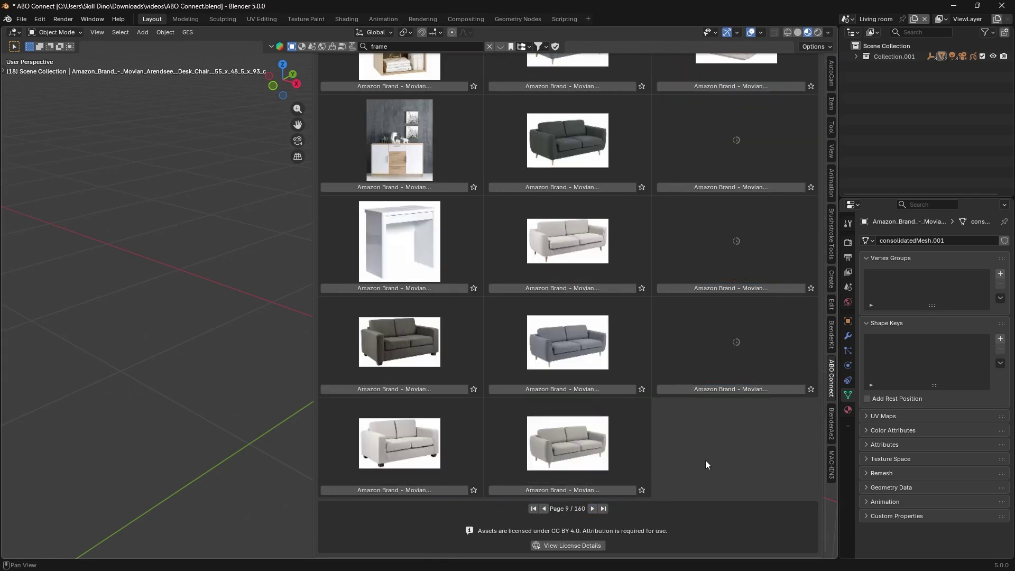
pyautogui.scroll(10, 687, 448)
pyautogui.scroll(15, 687, 449)
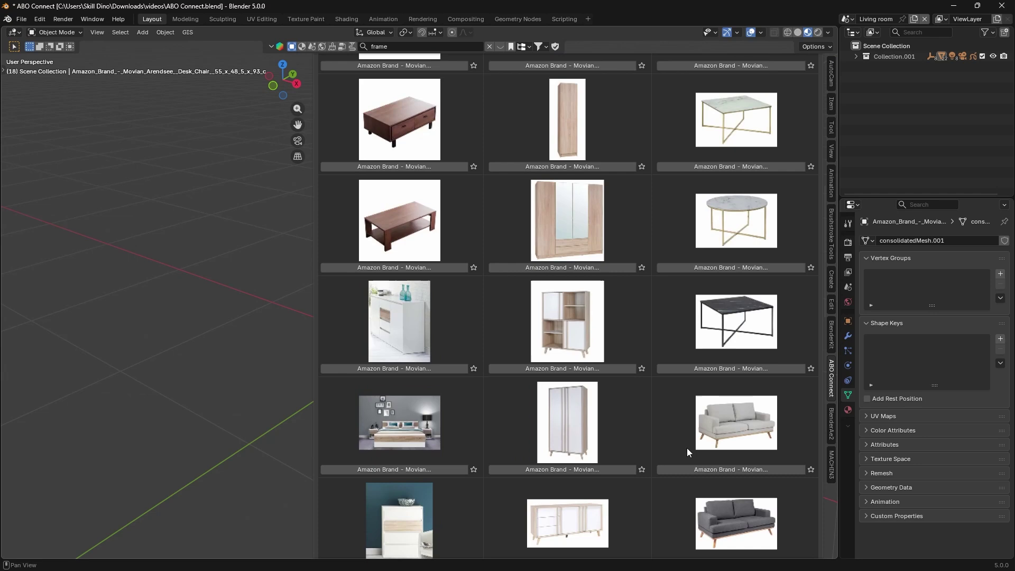
# - Examine the library's sorting options for title, category and type in ascending and descending order
pyautogui.click(437, 128)
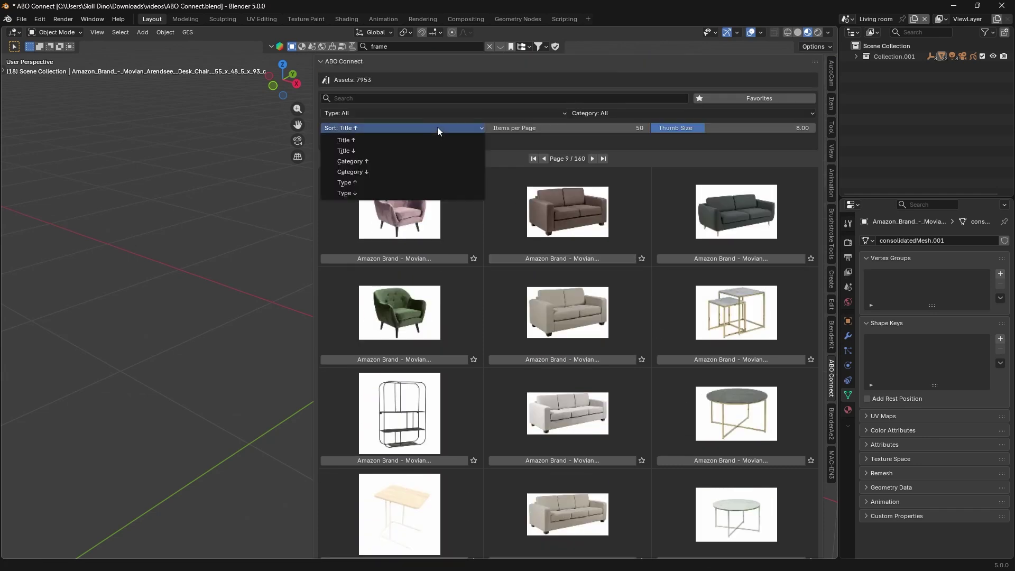
pyautogui.click(380, 132)
pyautogui.click(384, 157)
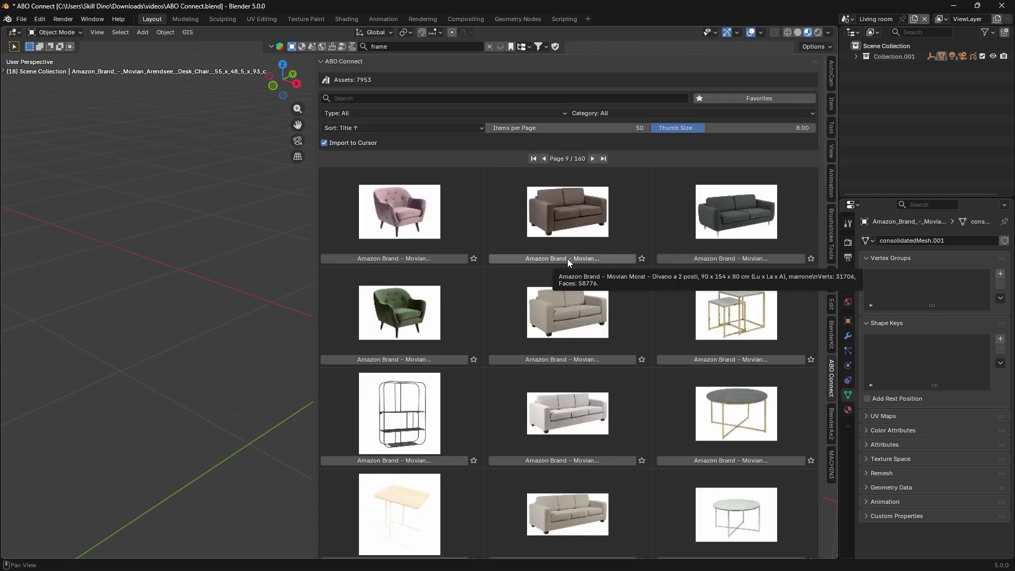
pyautogui.click(437, 128)
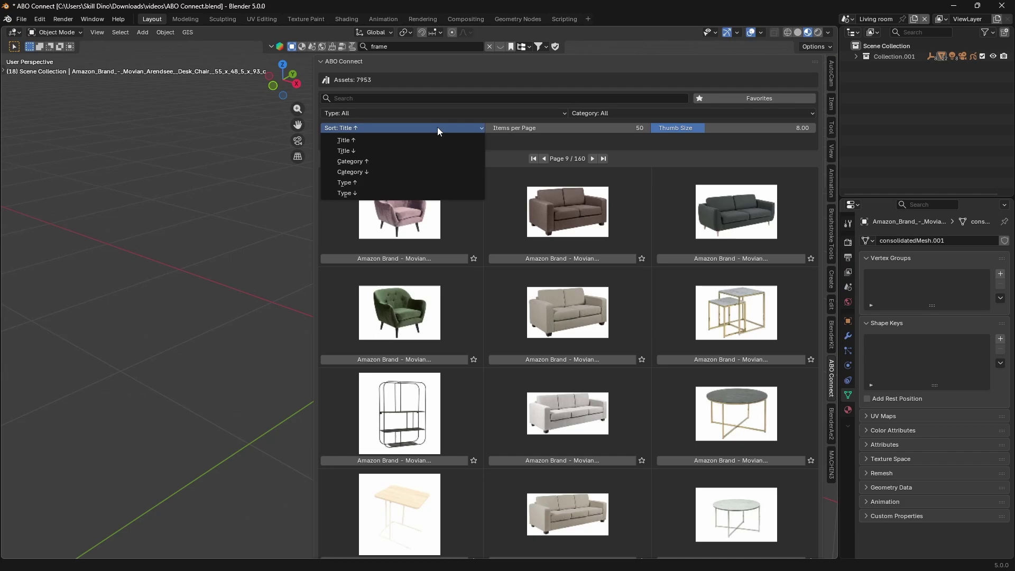
pyautogui.click(380, 143)
pyautogui.click(382, 130)
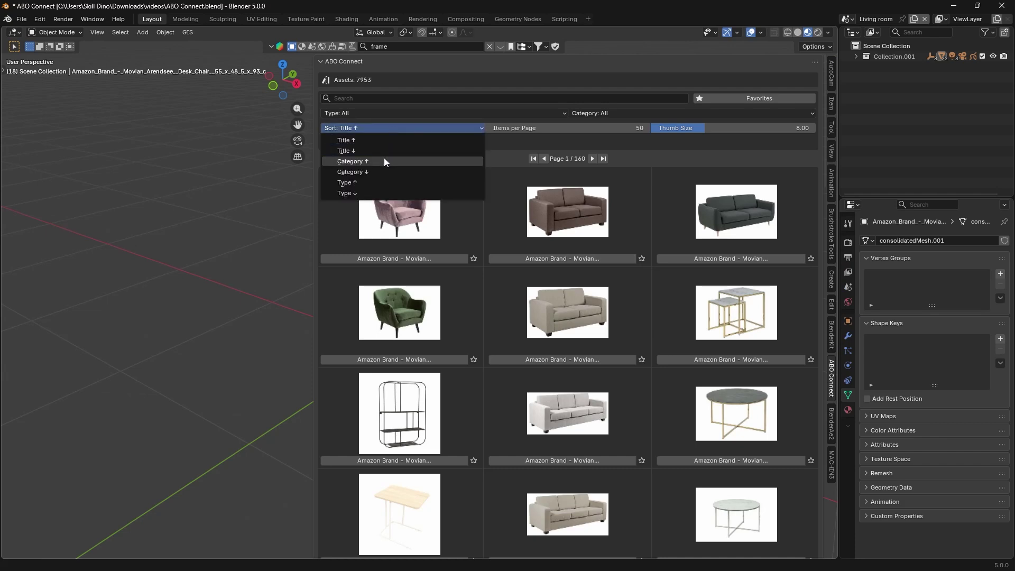
pyautogui.click(384, 160)
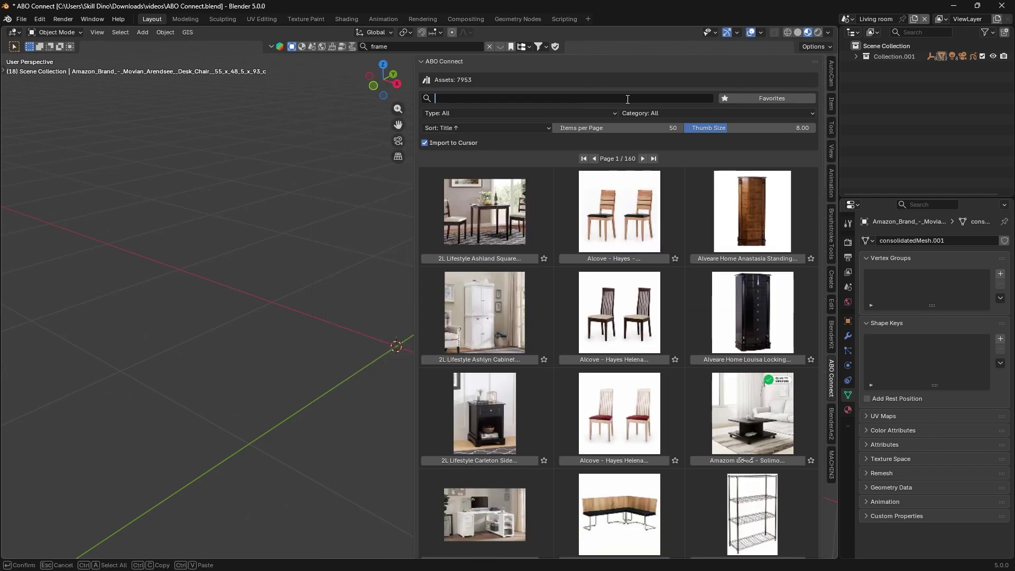
# - Filter the library by Home Cinema, TV & Video, by Lighting & Ceiling Fans, and by favorites in turn, browsing the thumbnails
pyautogui.scroll(-10, 573, 214)
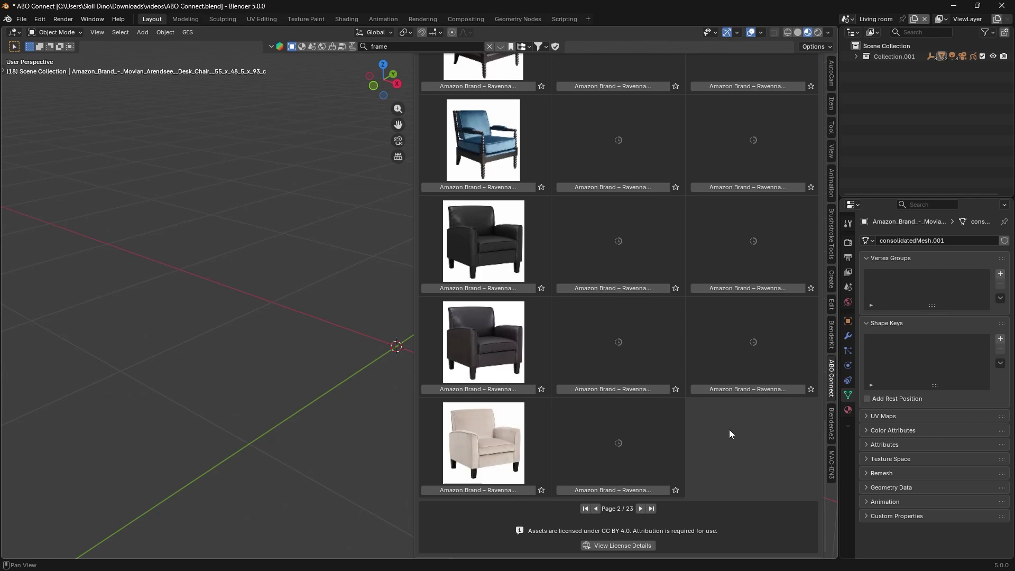
pyautogui.scroll(12, 729, 430)
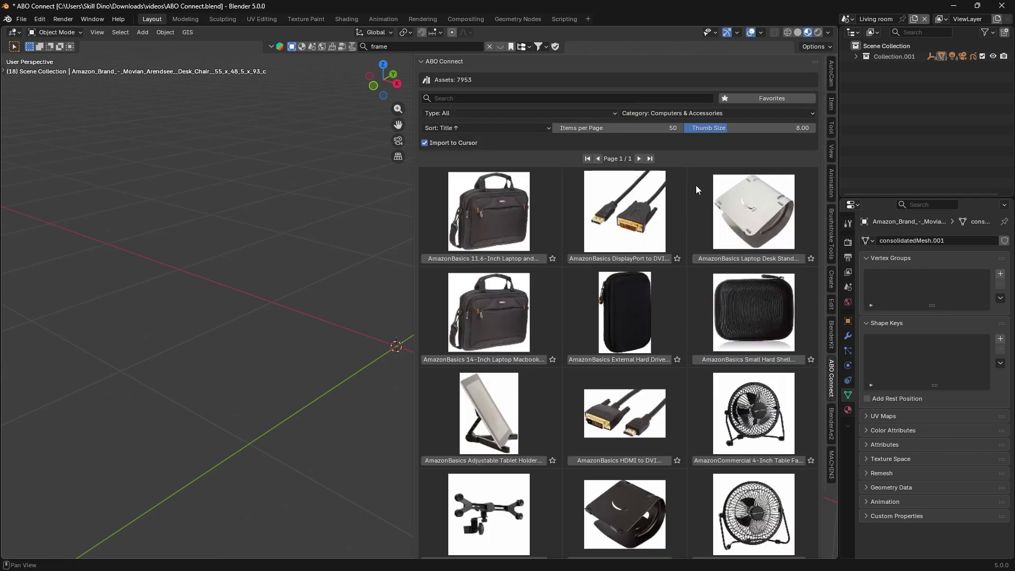
pyautogui.click(704, 114)
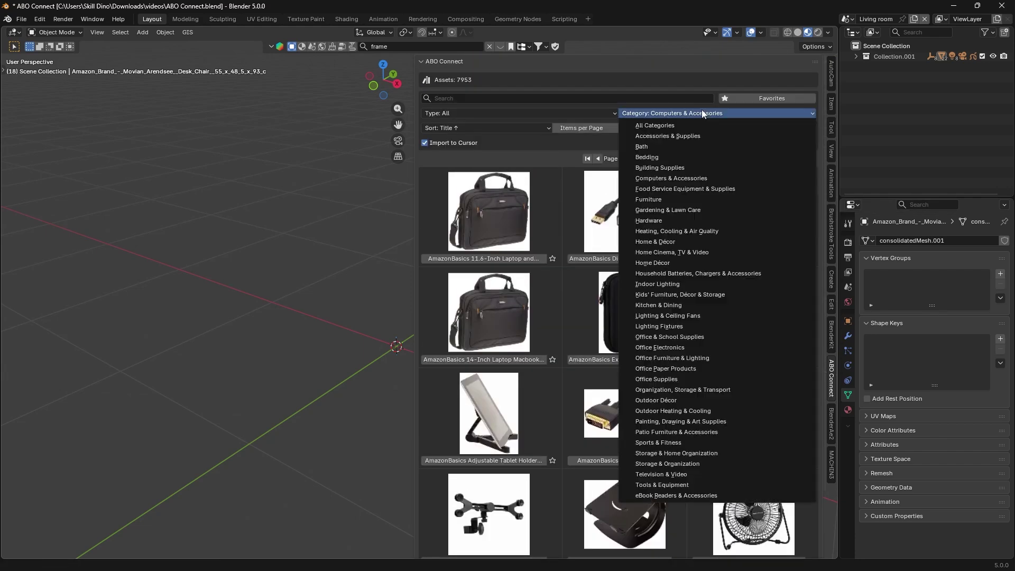
pyautogui.click(690, 253)
pyautogui.click(699, 115)
pyautogui.click(680, 313)
pyautogui.scroll(-12, 680, 237)
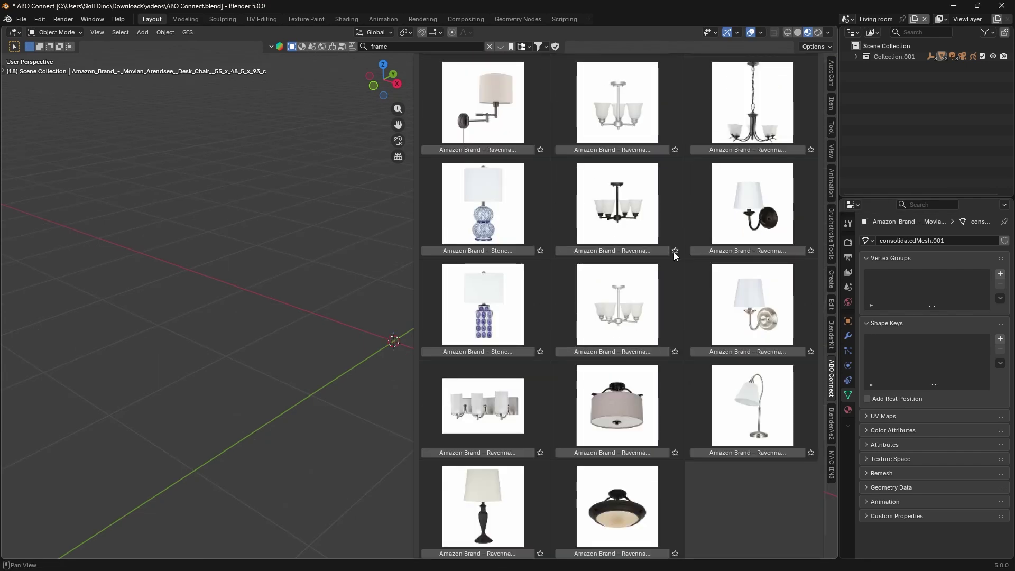
pyautogui.moveTo(674, 253); pyautogui.dragTo(675, 464, button='middle')
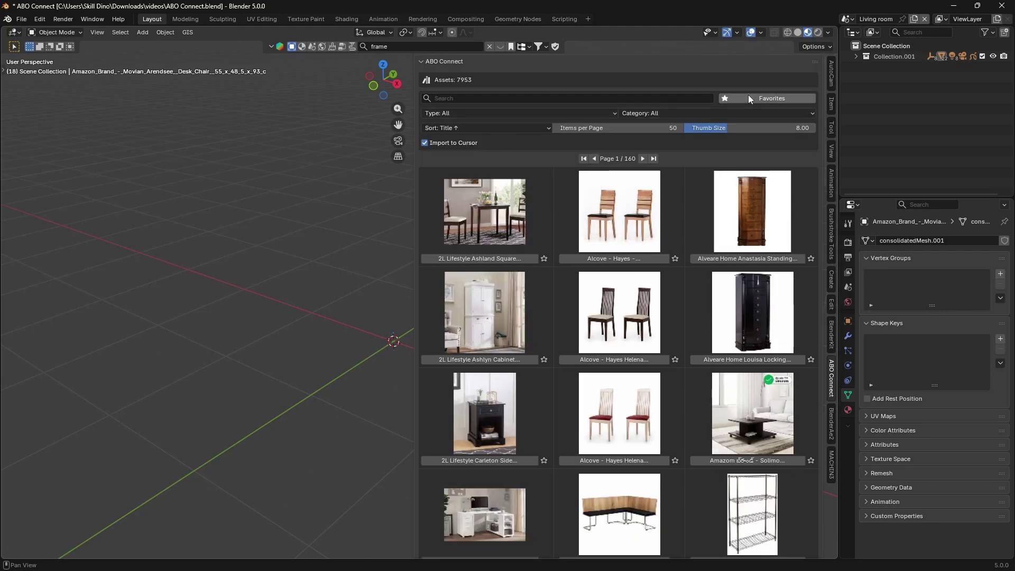
pyautogui.click(764, 99)
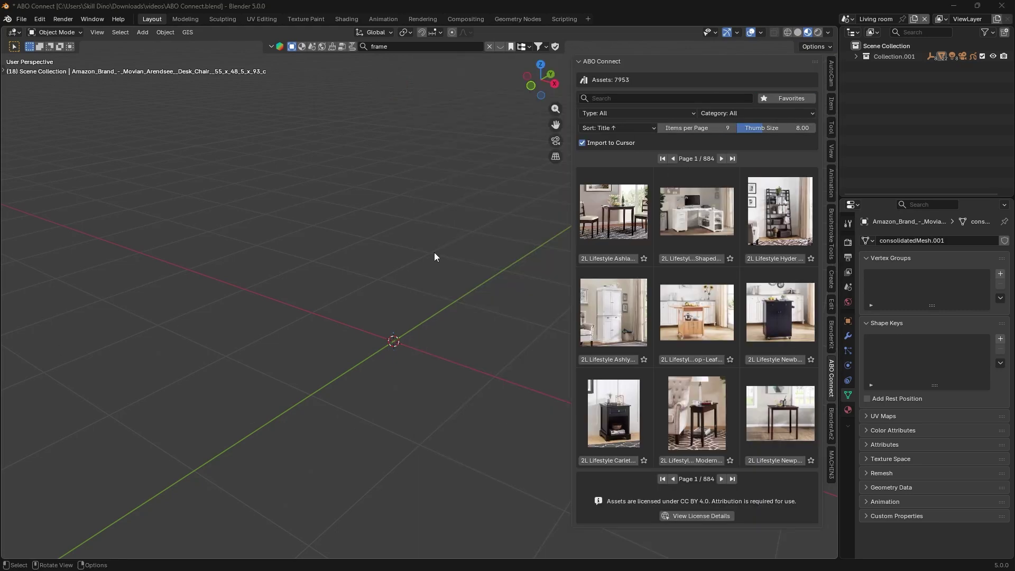
# - Go to library page 4 and import the Alveare Home Louisa Locking Jewelry Armoire at the 3D cursor
pyautogui.click(721, 479)
pyautogui.click(722, 479)
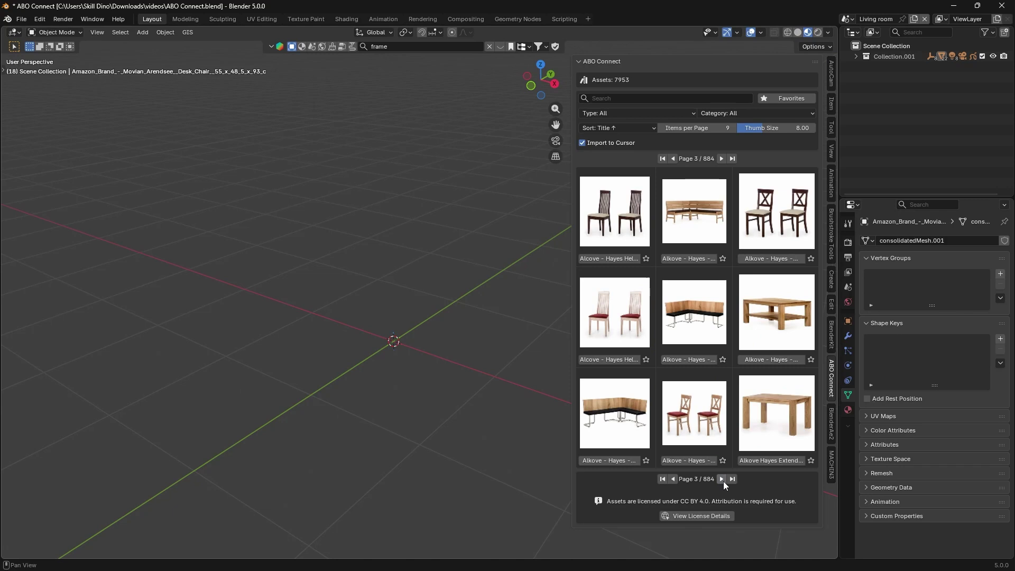
pyautogui.click(722, 479)
pyautogui.click(752, 460)
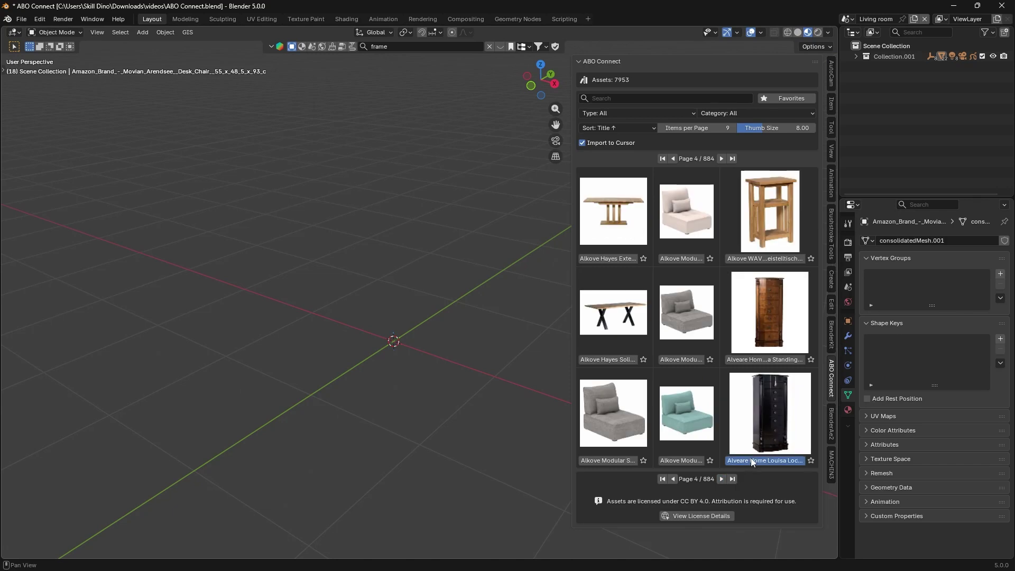
pyautogui.scroll(5, 383, 372)
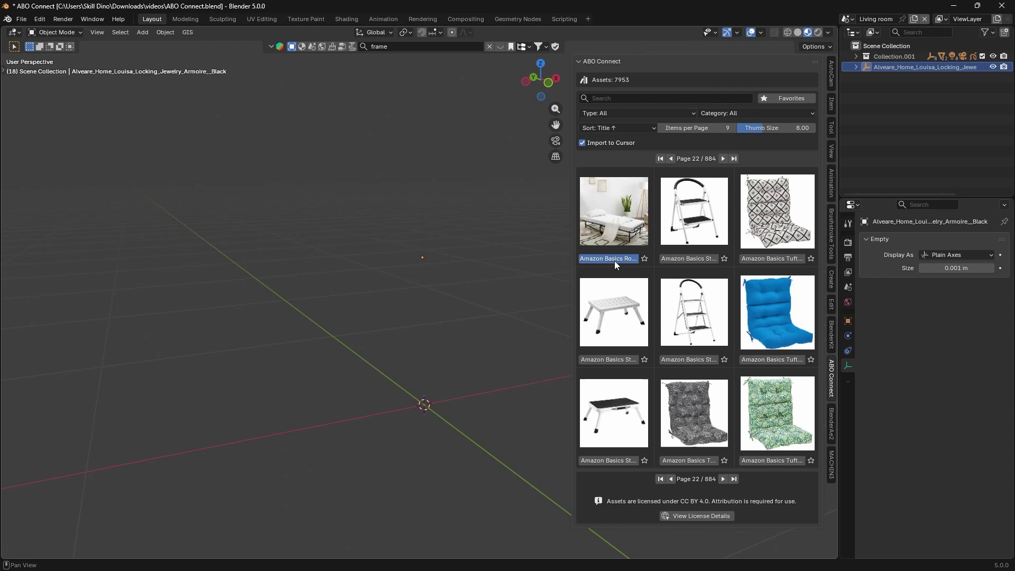
# - Import the Amazon Basics Rollaway Folding Guest Bed from page 22 and the Movian desk from page 29
pyautogui.click(614, 259)
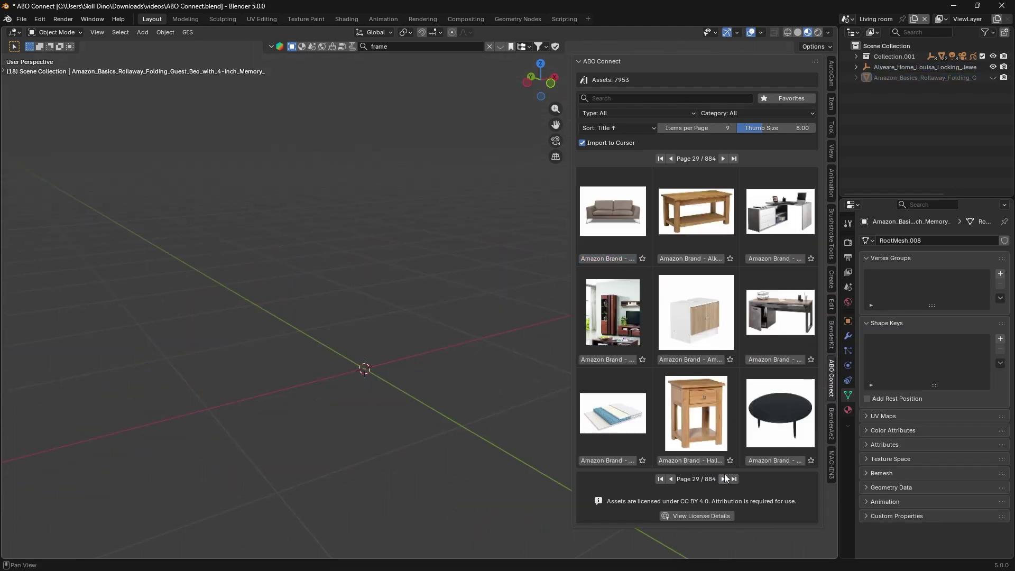
pyautogui.click(775, 360)
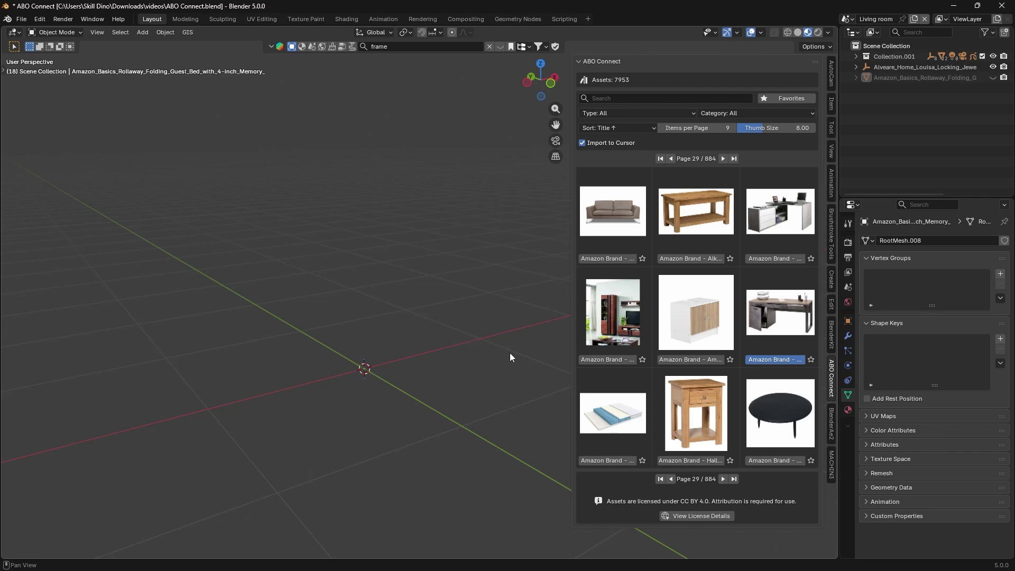
pyautogui.moveTo(334, 400); pyautogui.dragTo(207, 398, button='middle')
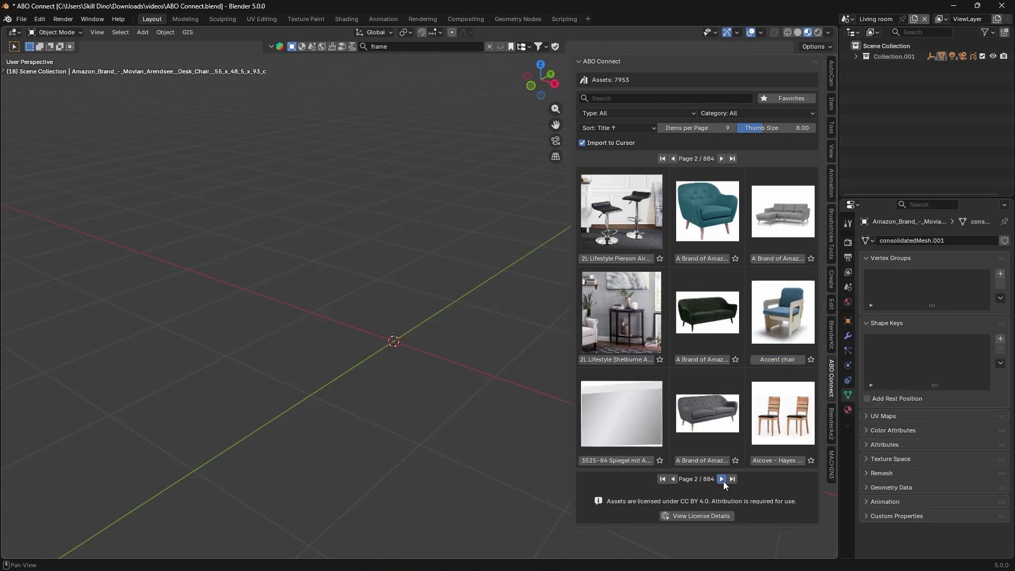
# - Import the black Louisa jewelry armoire from library page 4 with Import to Cursor enabled
pyautogui.click(723, 479)
pyautogui.click(724, 479)
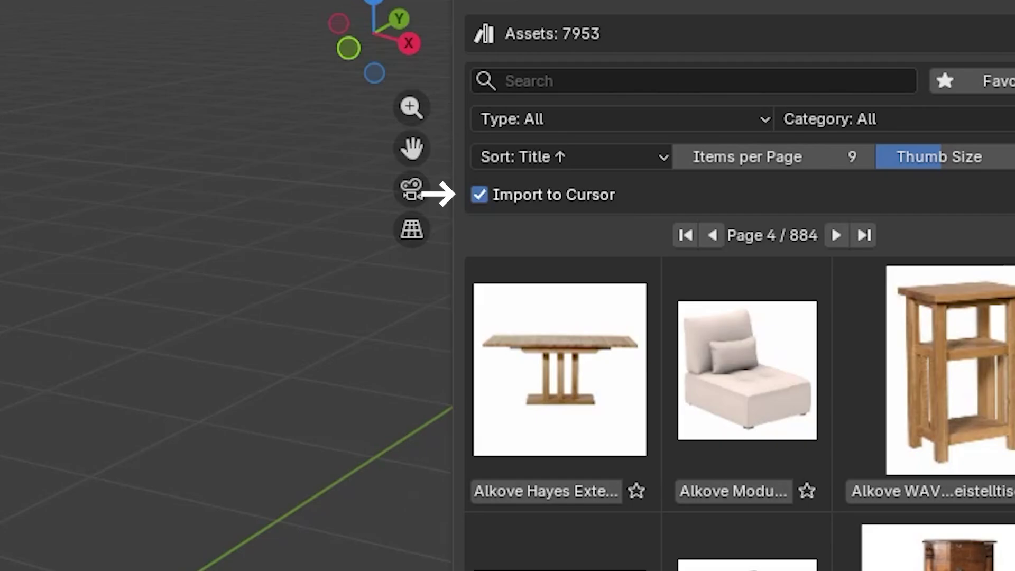
pyautogui.click(751, 459)
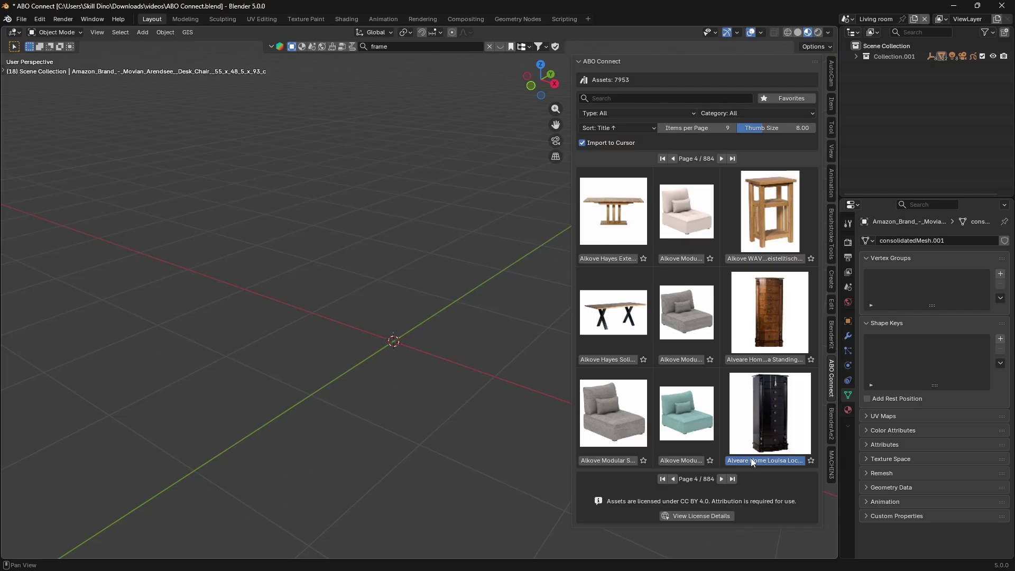
pyautogui.scroll(5, 389, 367)
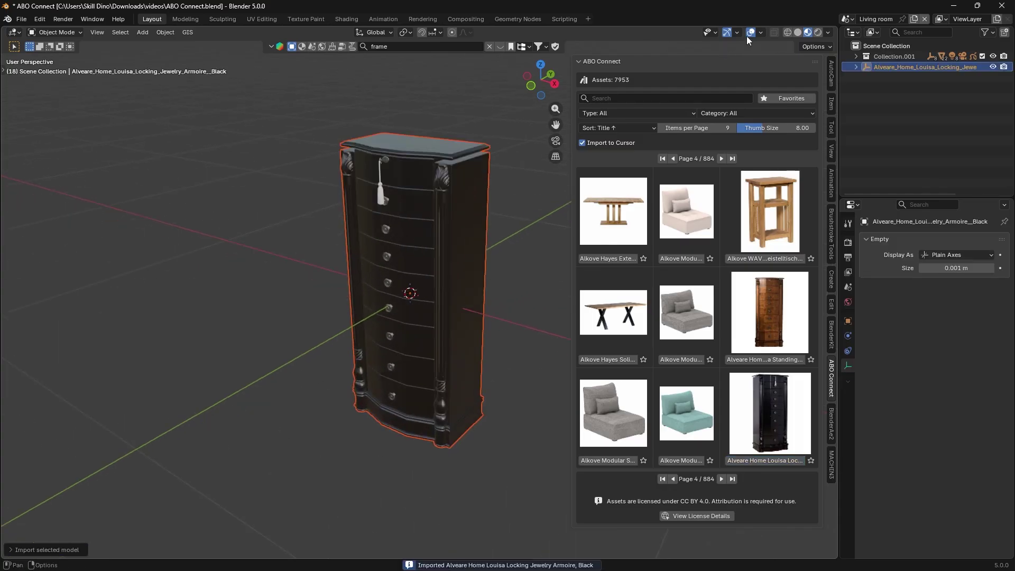
# - Move the imported jewelry armoire along the global Z axis
pyautogui.press('g')
pyautogui.press('z')
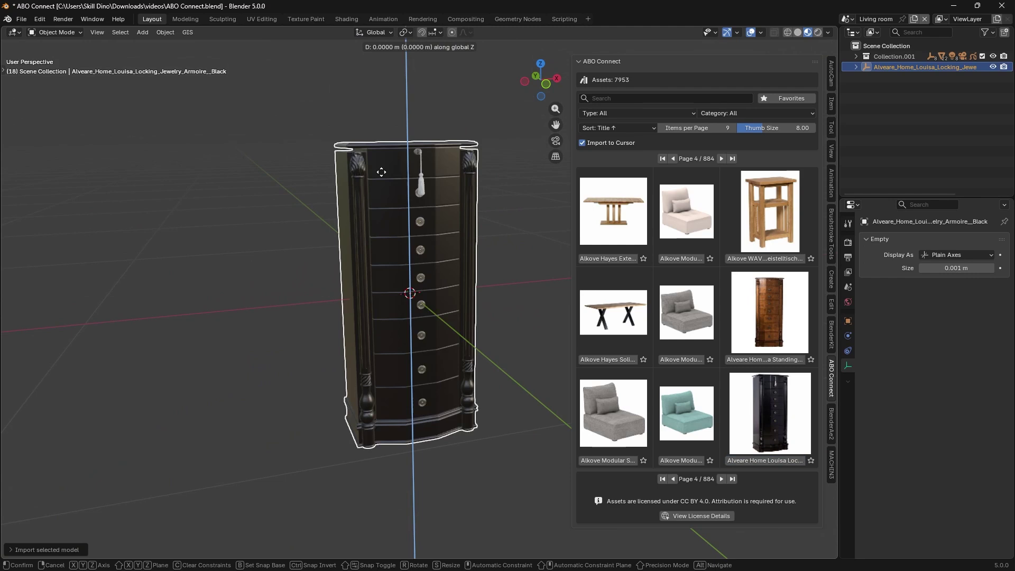
pyautogui.click(395, 233)
pyautogui.moveTo(396, 241); pyautogui.dragTo(429, 269, button='middle')
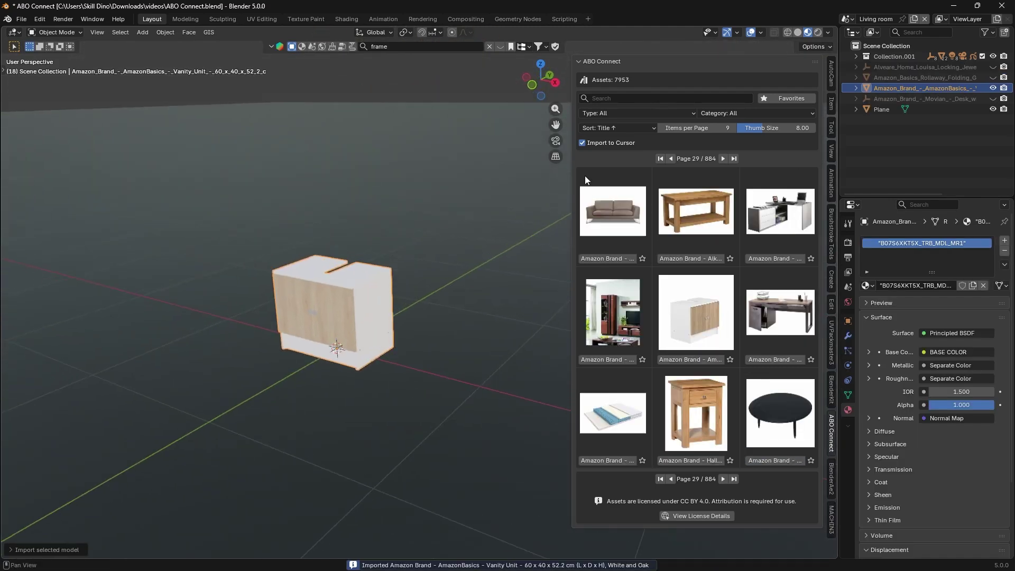
# - Import the round black Movian birch coffee table at the 3D cursor, beside the vanity unit
pyautogui.click(584, 143)
pyautogui.scroll(-2, 382, 347)
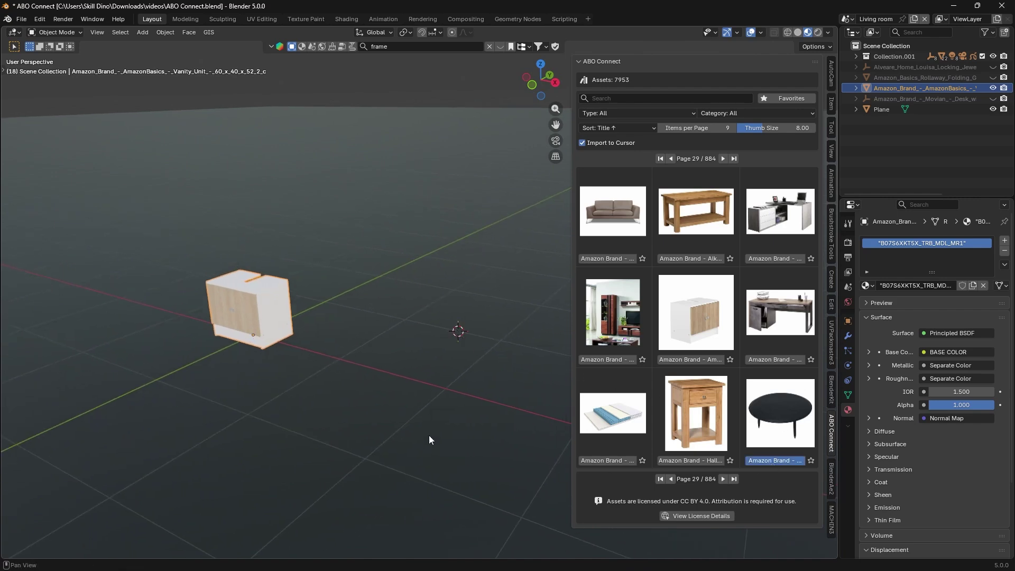
pyautogui.scroll(2, 480, 351)
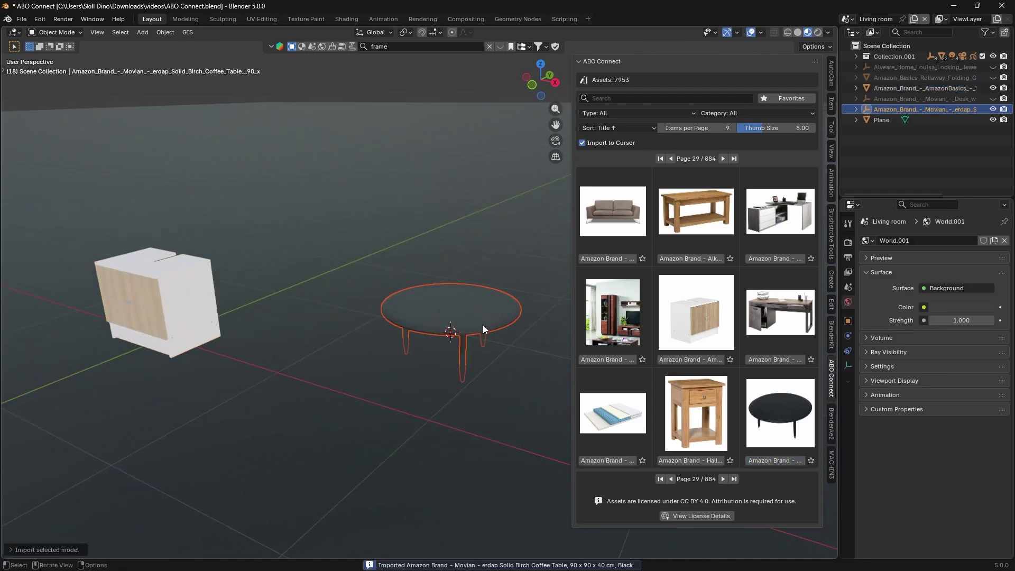
# - Place the 3D cursor on the open floor away from the vanity unit and import the Alkove Kutina leather sofa there
pyautogui.keyDown('shift'); pyautogui.rightClick(188, 431); pyautogui.keyUp('shift')
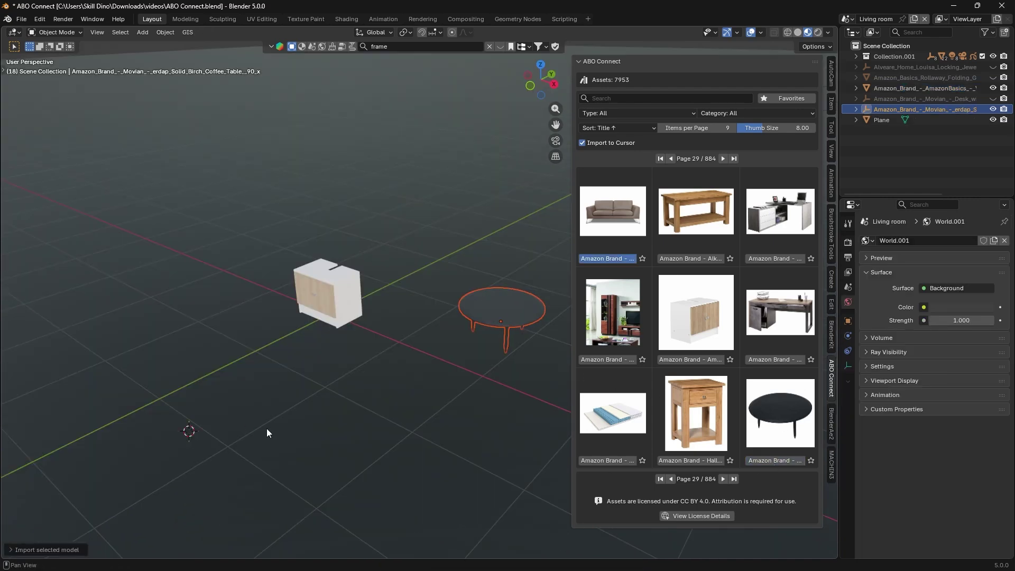
pyautogui.moveTo(267, 433); pyautogui.dragTo(329, 409, button='middle')
pyautogui.scroll(-3, 329, 408)
pyautogui.moveTo(329, 408); pyautogui.dragTo(386, 394, button='middle')
# - Import the Movian Corner Desk with 3 Drawers and the Alkove Malvern display cabinet at separate 3D cursor positions on the floor
pyautogui.keyDown('shift'); pyautogui.rightClick(196, 403); pyautogui.keyUp('shift')
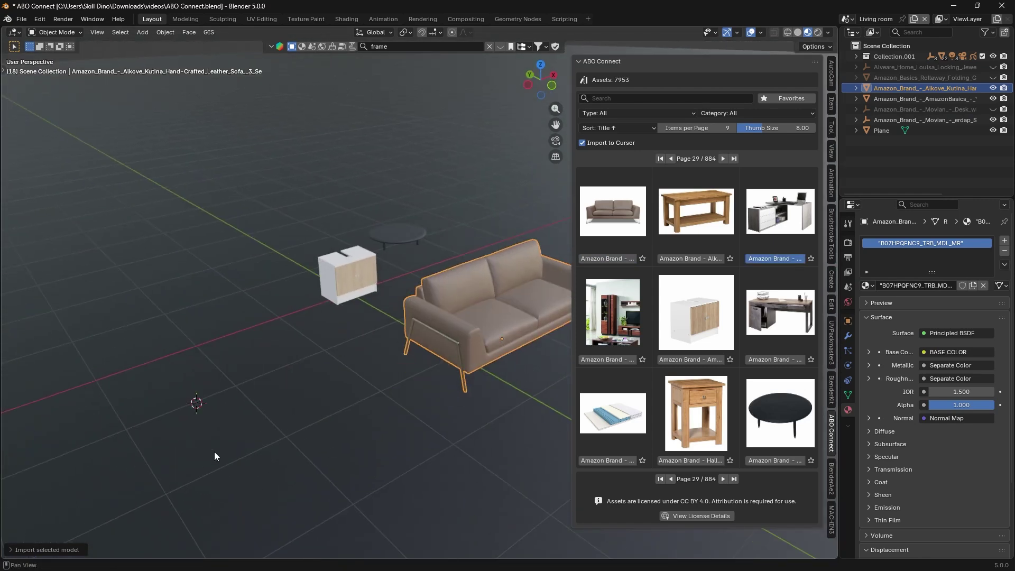
pyautogui.moveTo(247, 430); pyautogui.dragTo(360, 302, button='middle')
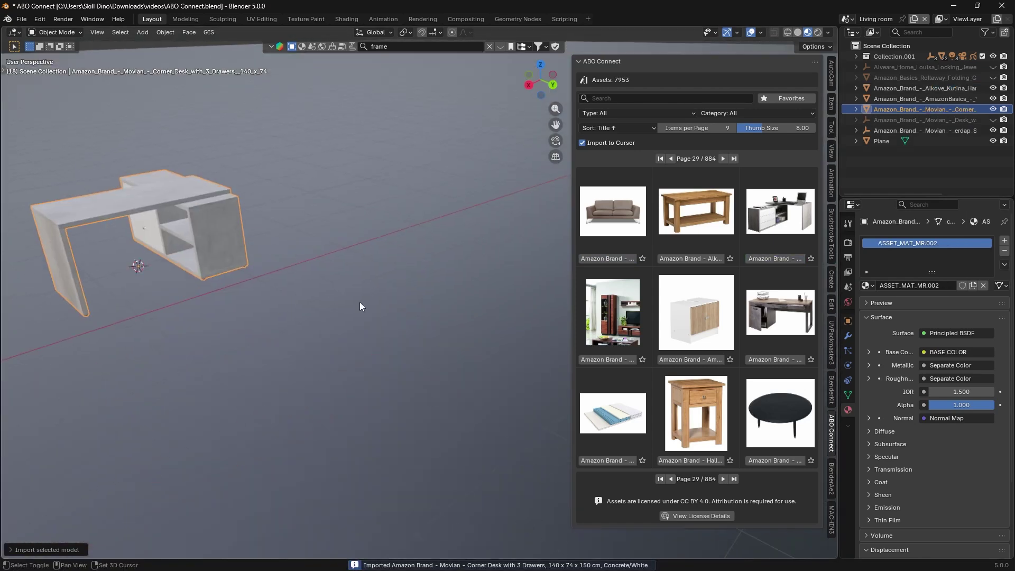
pyautogui.click(618, 351)
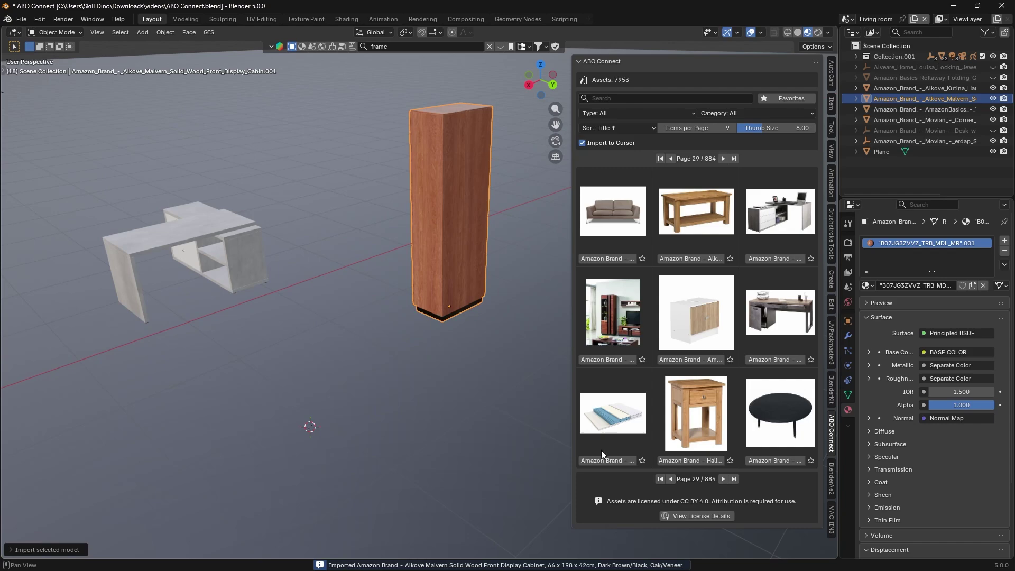
pyautogui.moveTo(275, 470); pyautogui.dragTo(391, 490, button='middle')
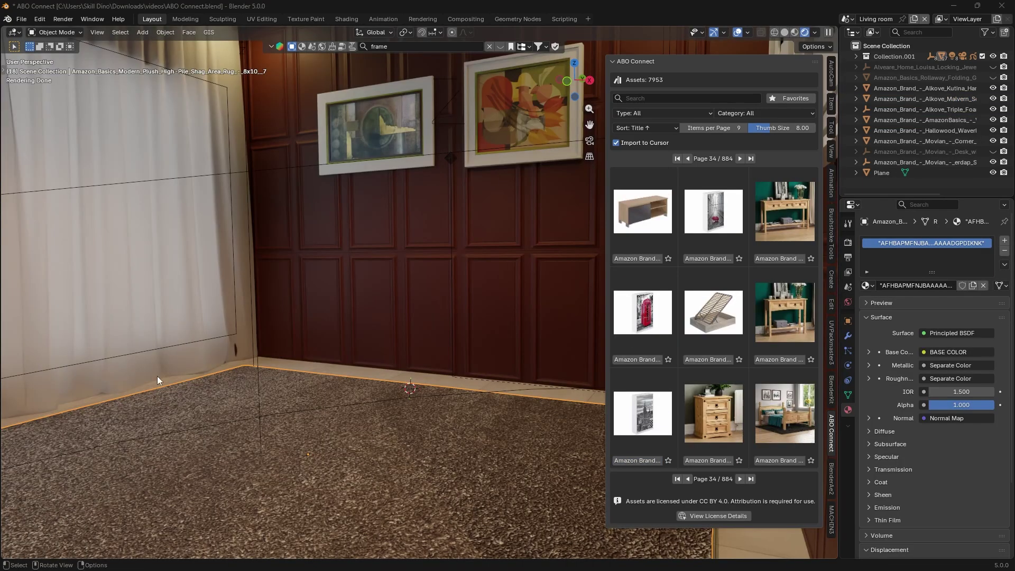
# - Import the Movian Corona 3 Drawer Bedside Chest from page 34 and position it on the living room rug
pyautogui.click(710, 461)
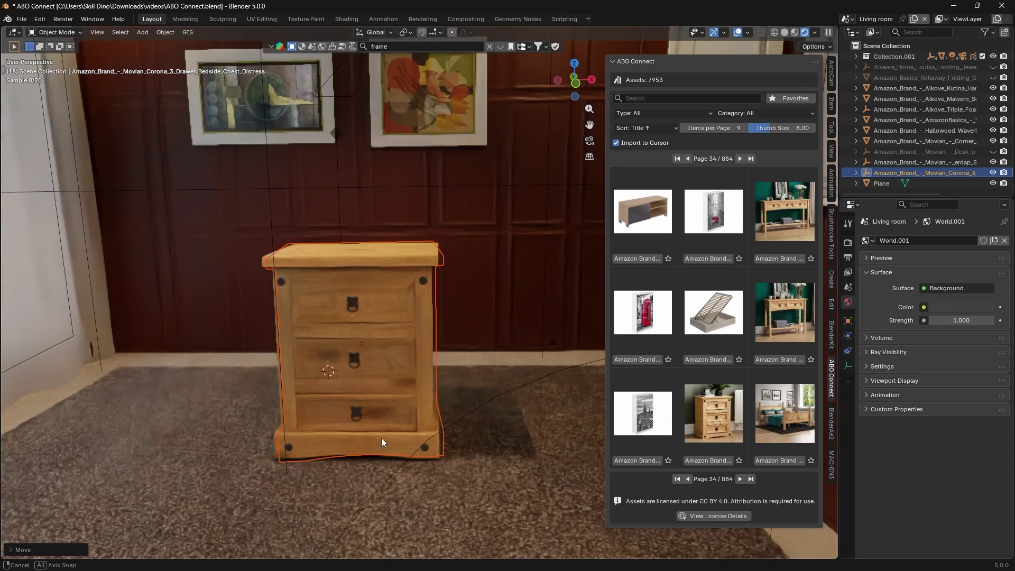
pyautogui.moveTo(420, 436); pyautogui.dragTo(430, 434, button='middle')
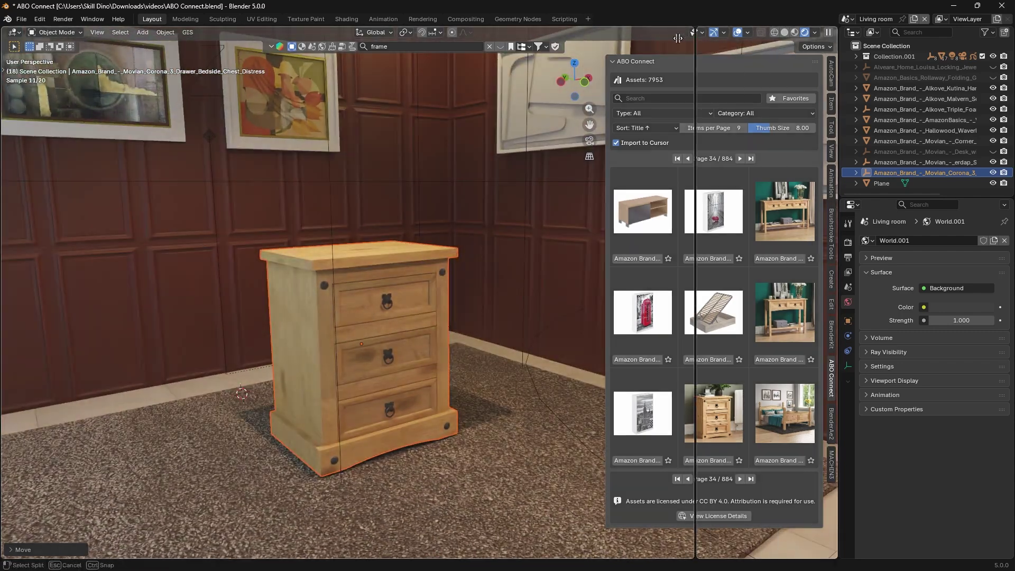
# - Split the 3D viewport vertically and turn the new area into a Shader Editor
pyautogui.click(454, 40)
pyautogui.click(466, 33)
pyautogui.click(545, 119)
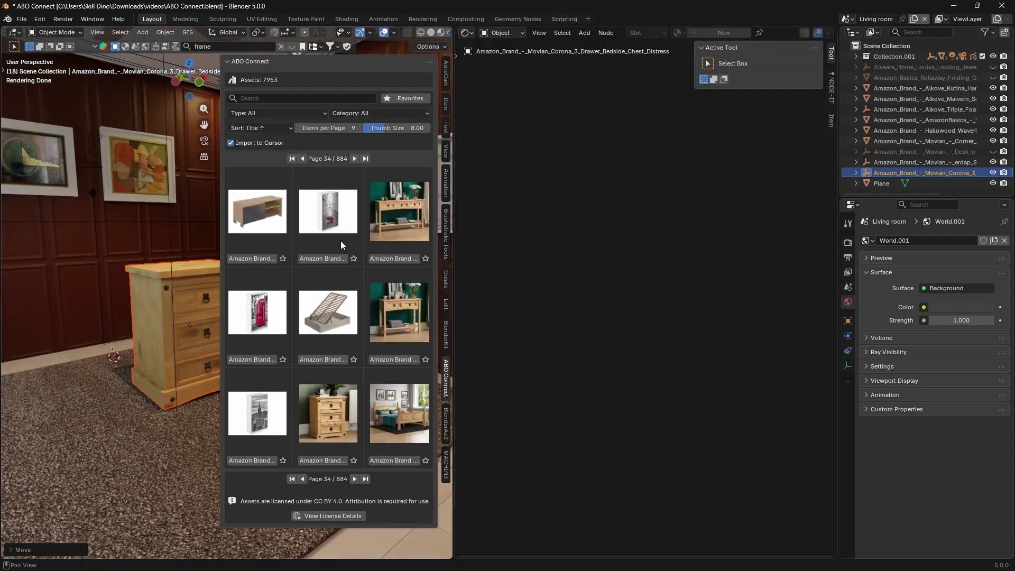
# - Select the bedside chest and examine the texture nodes feeding its Principled BSDF material
pyautogui.click(189, 313)
pyautogui.scroll(-6, 617, 309)
pyautogui.moveTo(616, 308); pyautogui.dragTo(665, 319, button='middle')
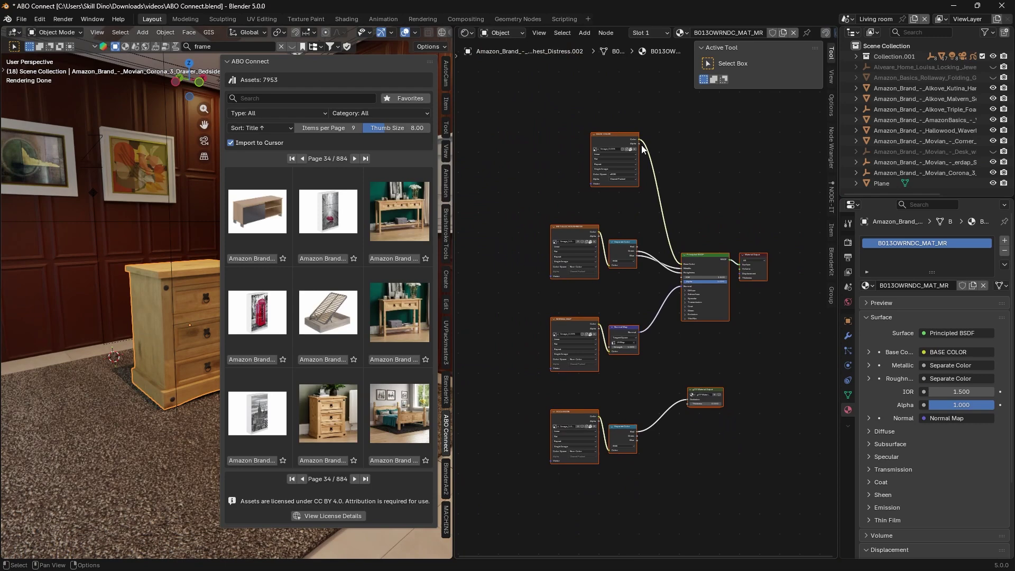
pyautogui.scroll(5, 604, 150)
pyautogui.click(641, 140)
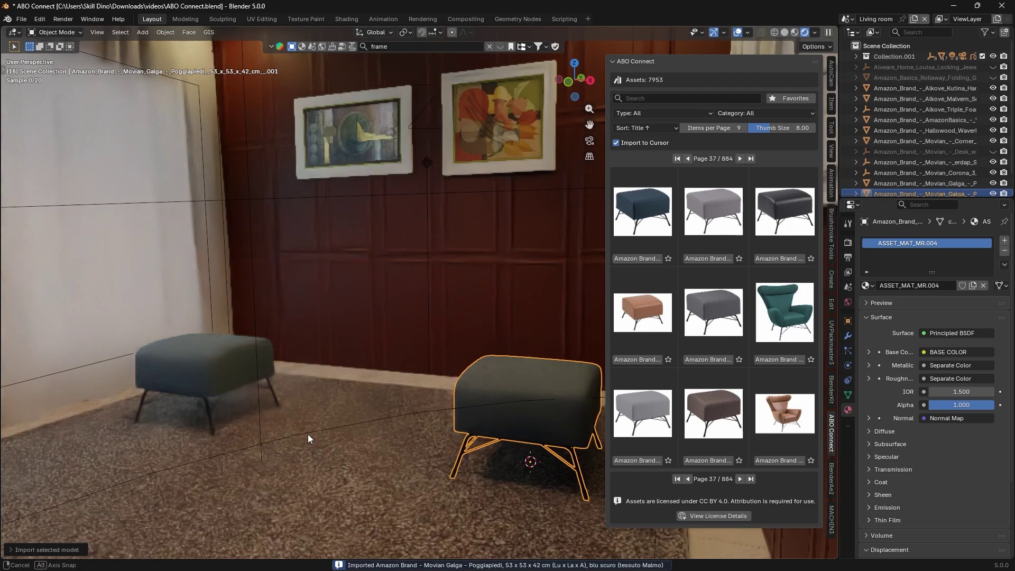
# - Browse the asset library forward from page 37 to page 44
pyautogui.moveTo(308, 434); pyautogui.dragTo(300, 452, button='middle')
pyautogui.keyDown('shift'); pyautogui.rightClick(408, 338); pyautogui.keyUp('shift')
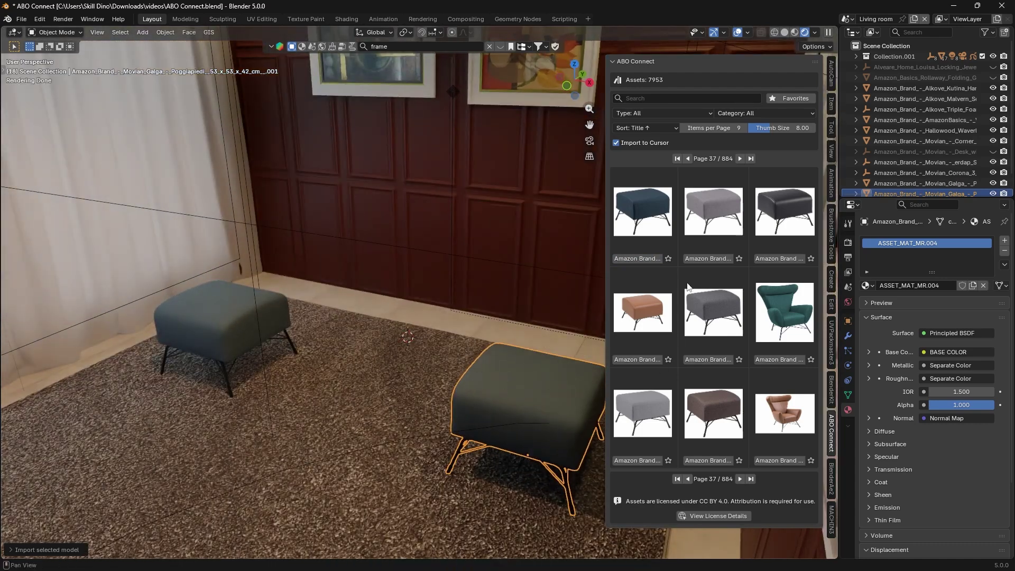
pyautogui.click(742, 159)
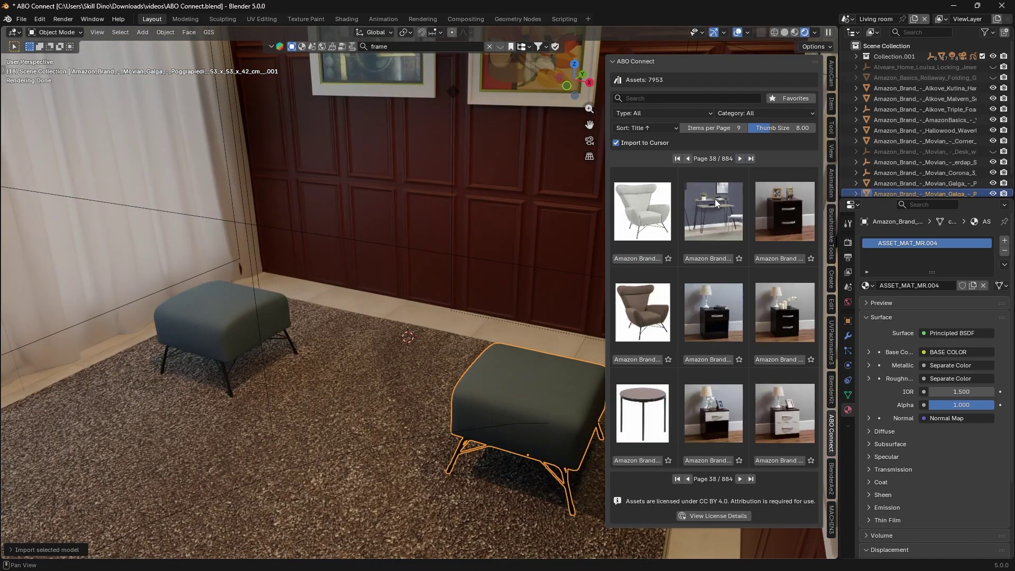
pyautogui.click(740, 159)
pyautogui.click(740, 159)
pyautogui.click(740, 159)
pyautogui.click(741, 159)
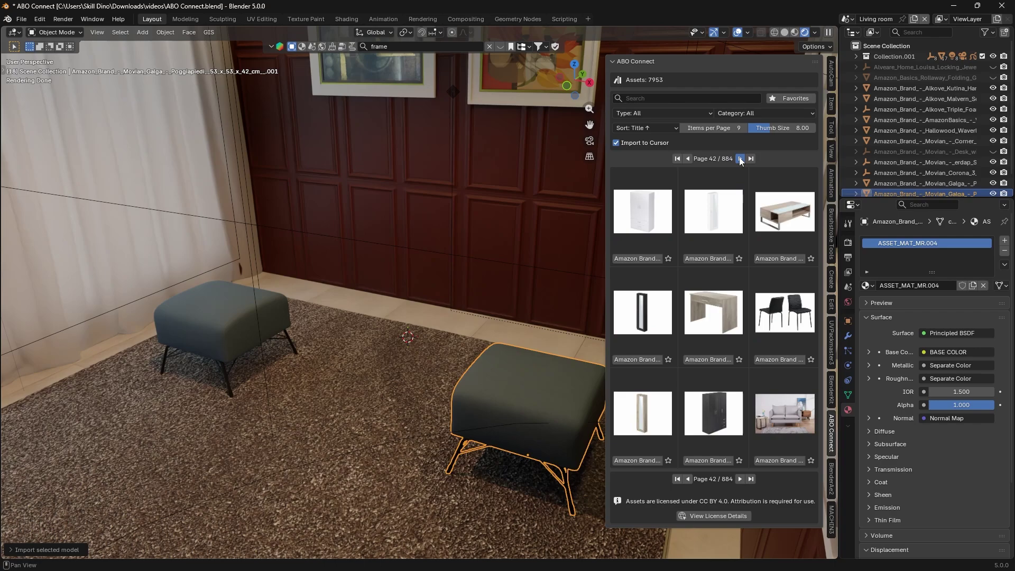
pyautogui.click(740, 159)
pyautogui.click(740, 159)
# - Import the Movian Lek 2-Door 4-Drawer Sideboard at a 3D cursor point beside the panelled wall and position it against the wall
pyautogui.keyDown('shift'); pyautogui.rightClick(441, 318); pyautogui.keyUp('shift')
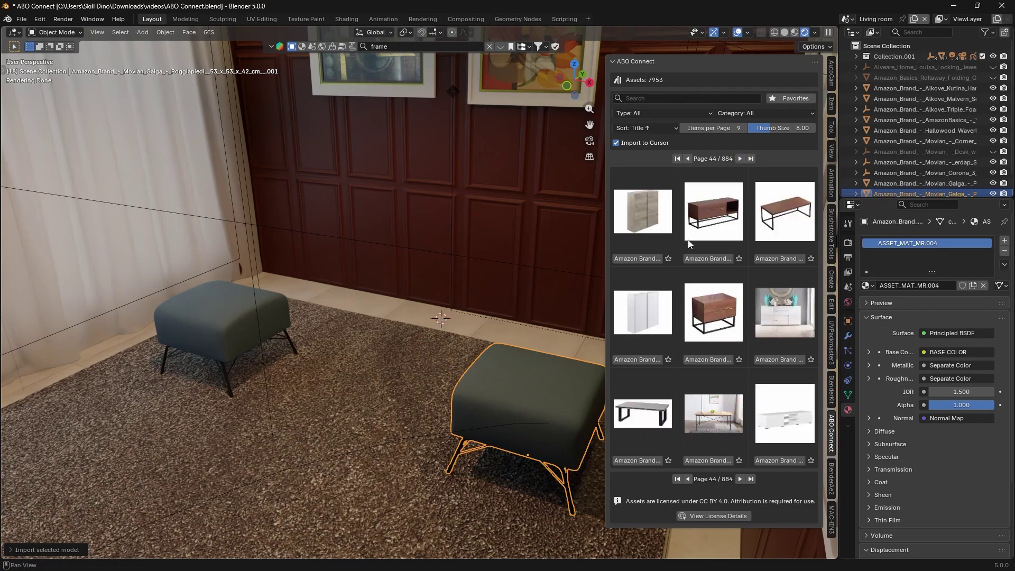
pyautogui.click(712, 259)
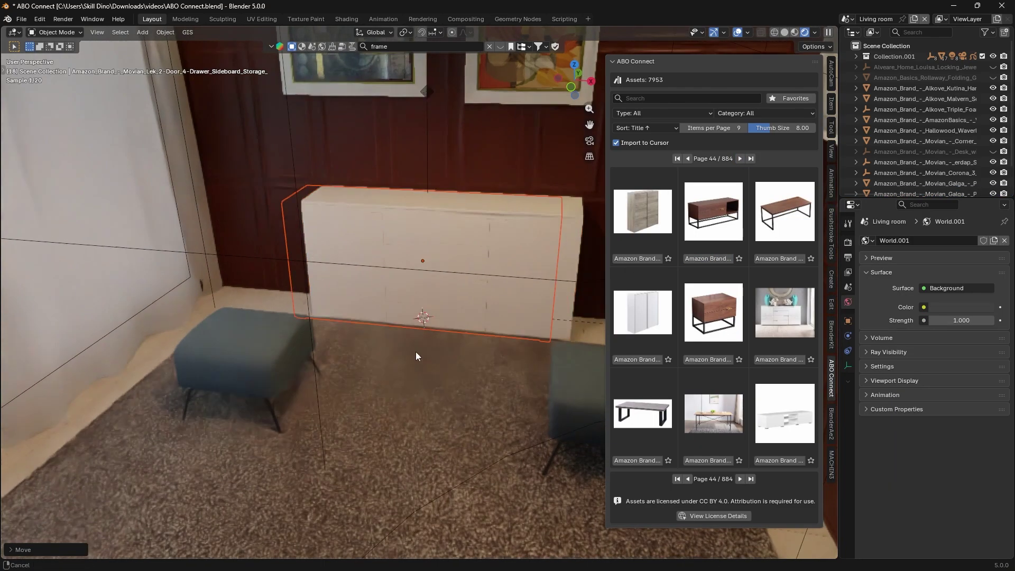
pyautogui.moveTo(415, 353); pyautogui.dragTo(440, 352, button='middle')
pyautogui.scroll(-4, 440, 352)
pyautogui.click(389, 351)
# - Set the render engine to EEVEE and inspect the sideboard and the footstools in the rendered viewport
pyautogui.click(849, 243)
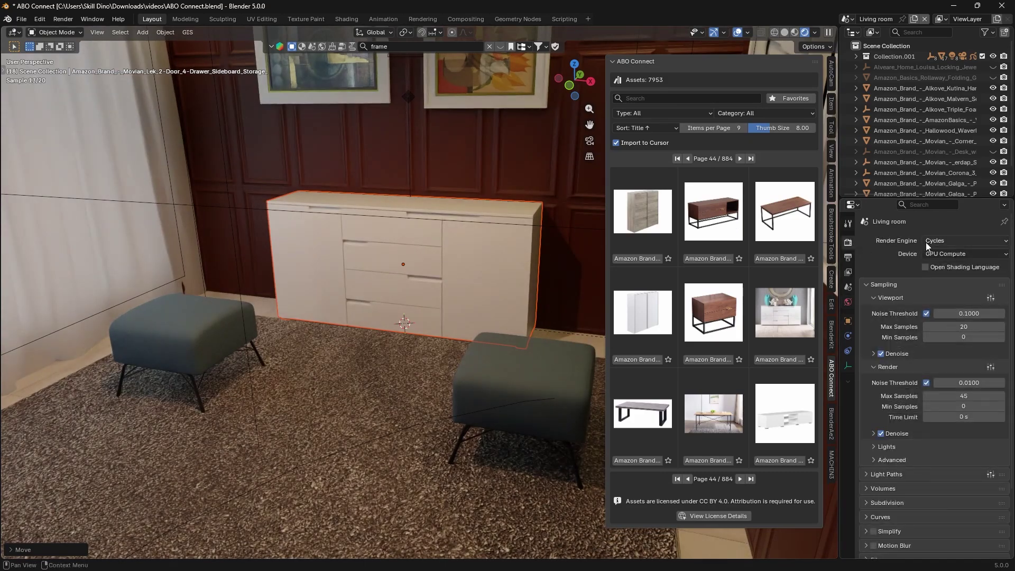
pyautogui.click(925, 242)
pyautogui.click(941, 262)
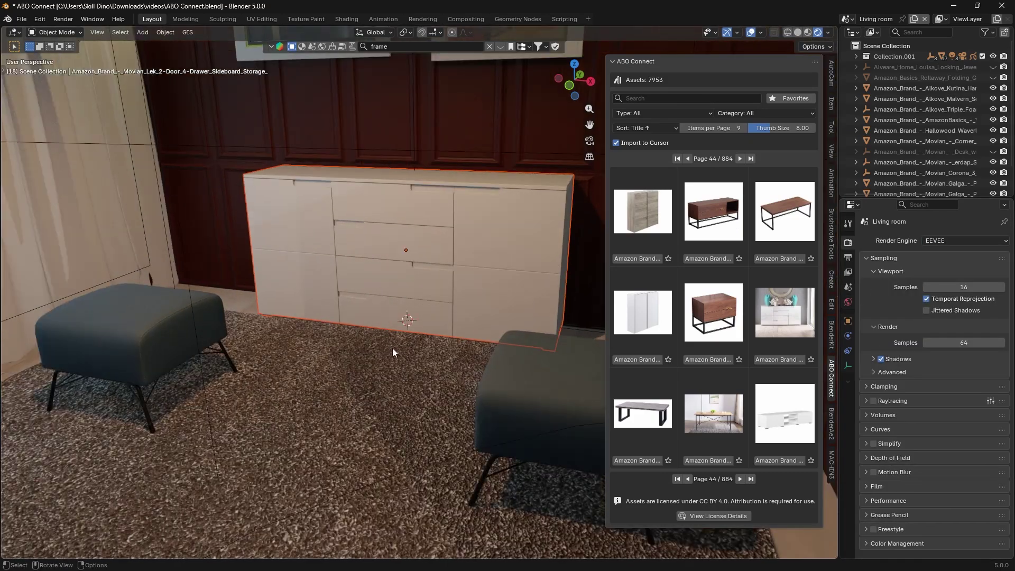
pyautogui.moveTo(454, 423); pyautogui.dragTo(497, 371, button='middle')
pyautogui.click(446, 417)
pyautogui.scroll(-2, 497, 372)
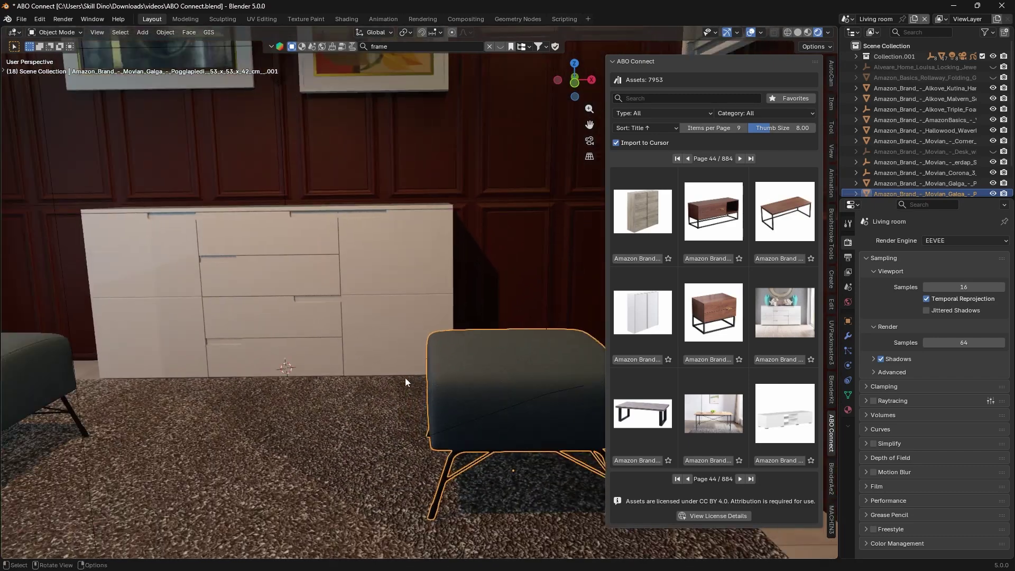
pyautogui.keyDown('shift'); pyautogui.moveTo(296, 379); pyautogui.dragTo(352, 316, button='middle'); pyautogui.keyUp('shift')
# - Set the render engine back to Cycles and view the sideboard and footstools from a higher angle
pyautogui.click(944, 242)
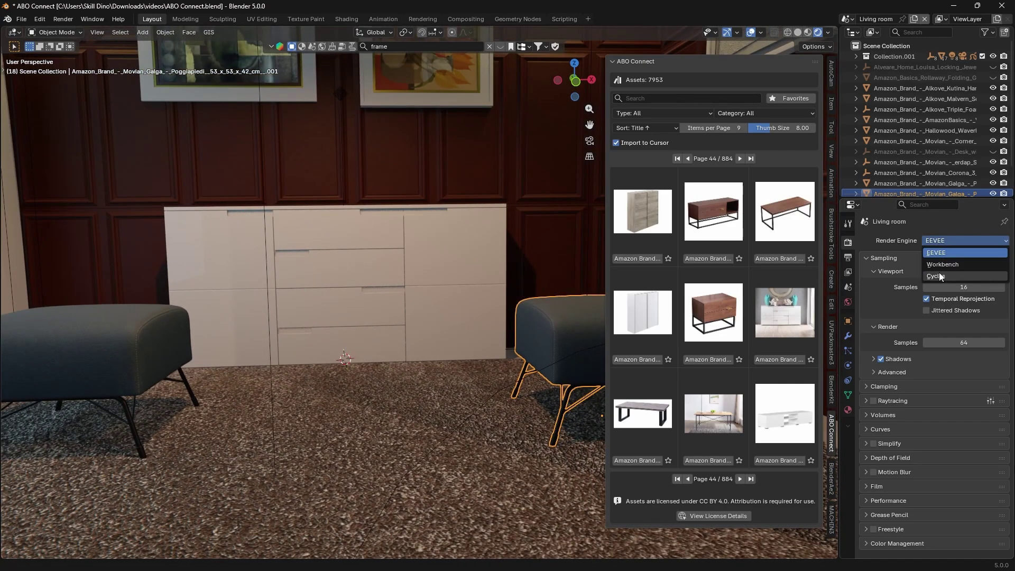
pyautogui.click(939, 274)
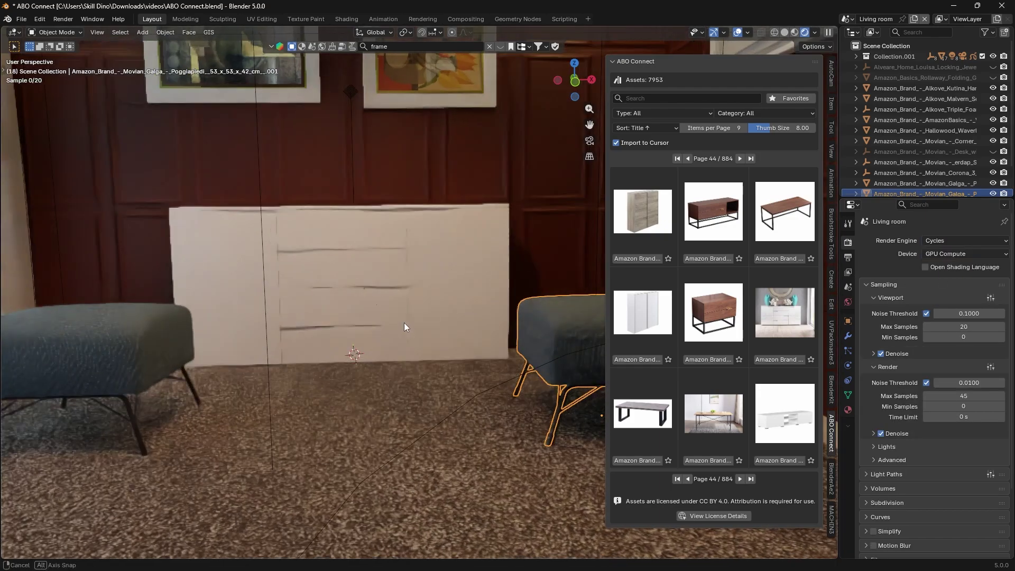
pyautogui.moveTo(404, 323); pyautogui.dragTo(393, 402, button='middle')
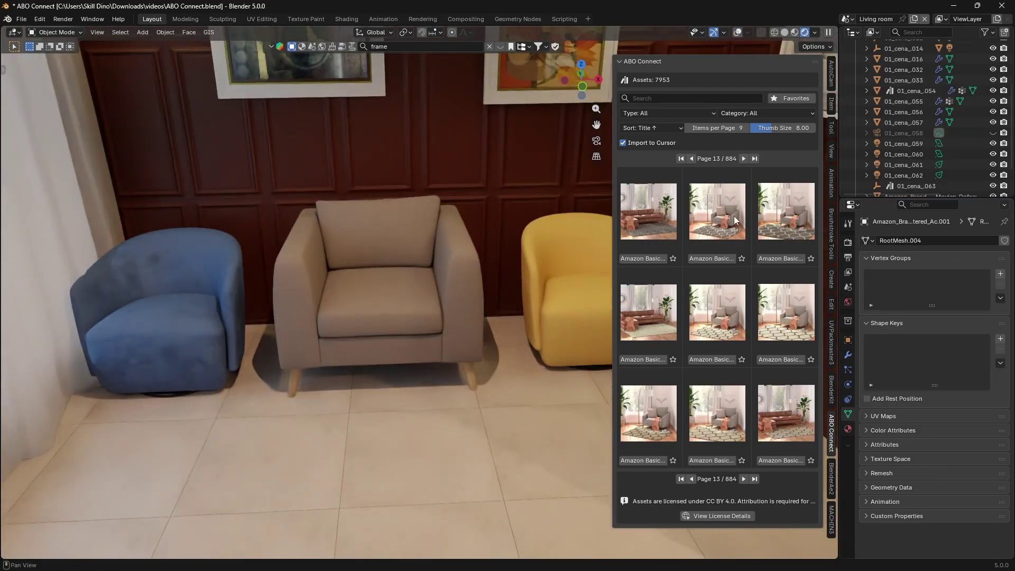
# - Import the first rug on page 13 and the Alkove Malvern Solid Wood Front Display Cabinet from page 29
pyautogui.click(646, 259)
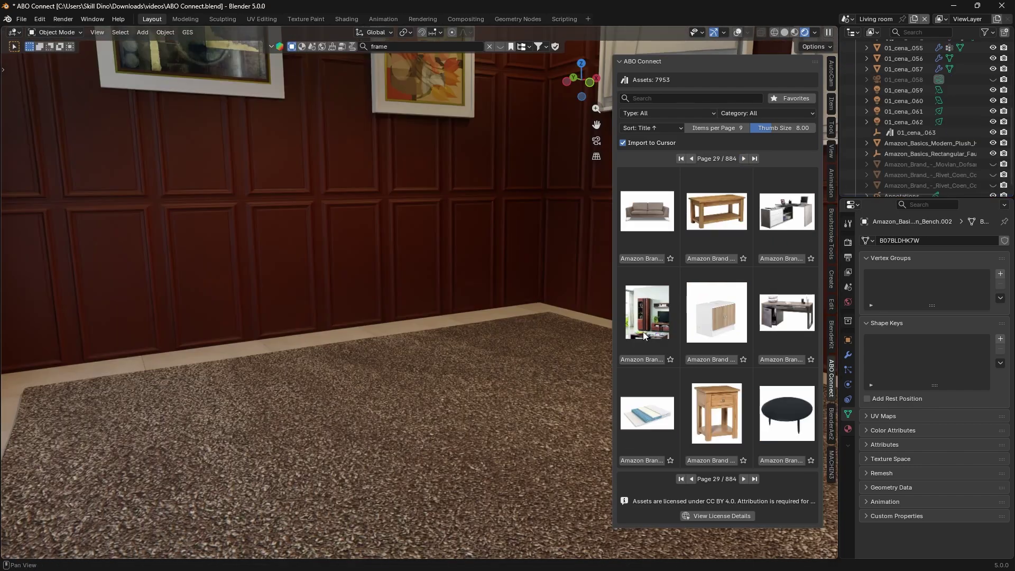
pyautogui.click(643, 331)
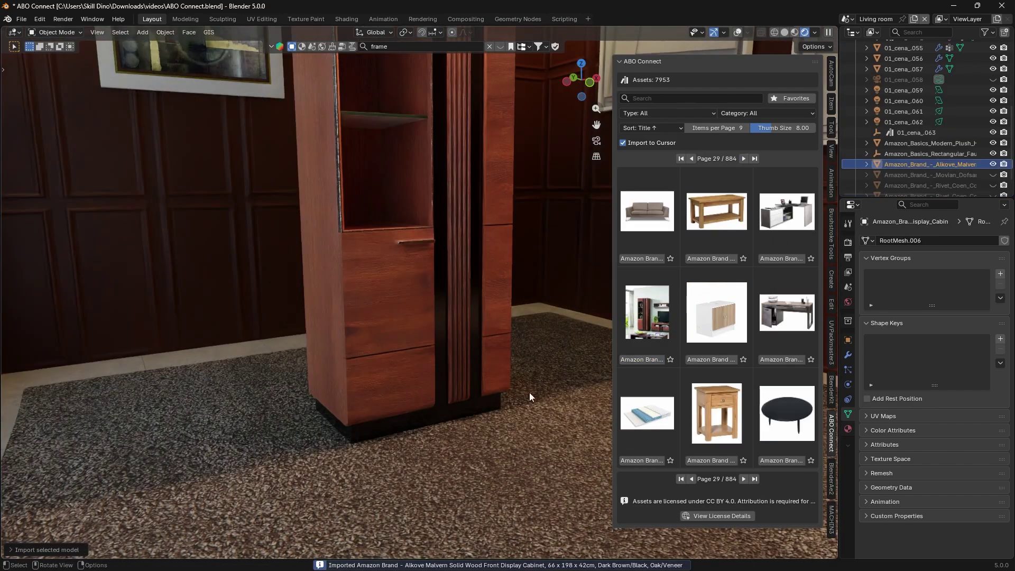
pyautogui.moveTo(529, 393)
pyautogui.mouseDown(button='middle')
pyautogui.moveTo(416, 414)
pyautogui.moveTo(422, 403)
pyautogui.mouseUp(button='middle')
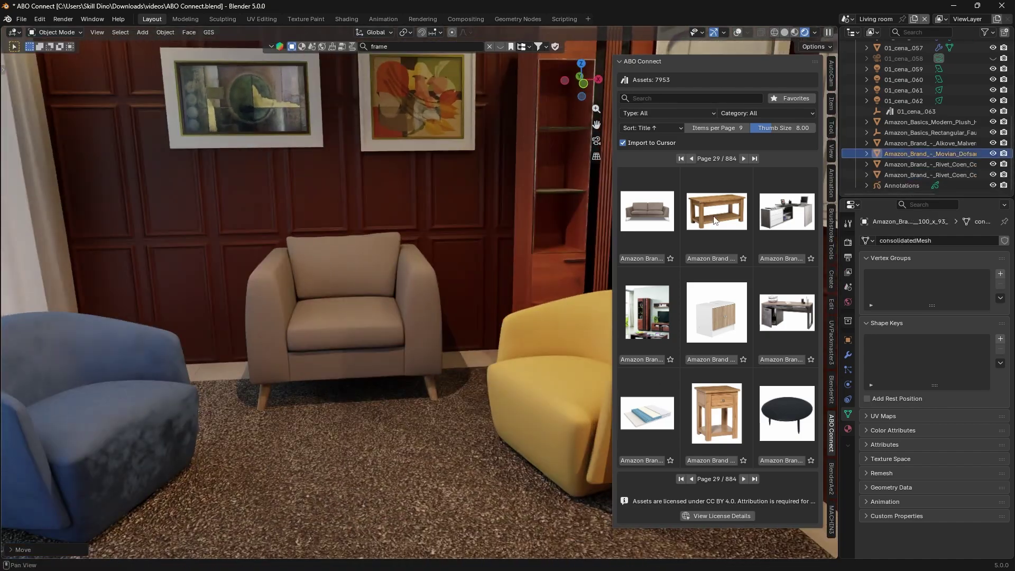
# - Import the dark square coffee table from page 31 of the library
pyautogui.click(743, 159)
pyautogui.click(744, 159)
pyautogui.click(648, 212)
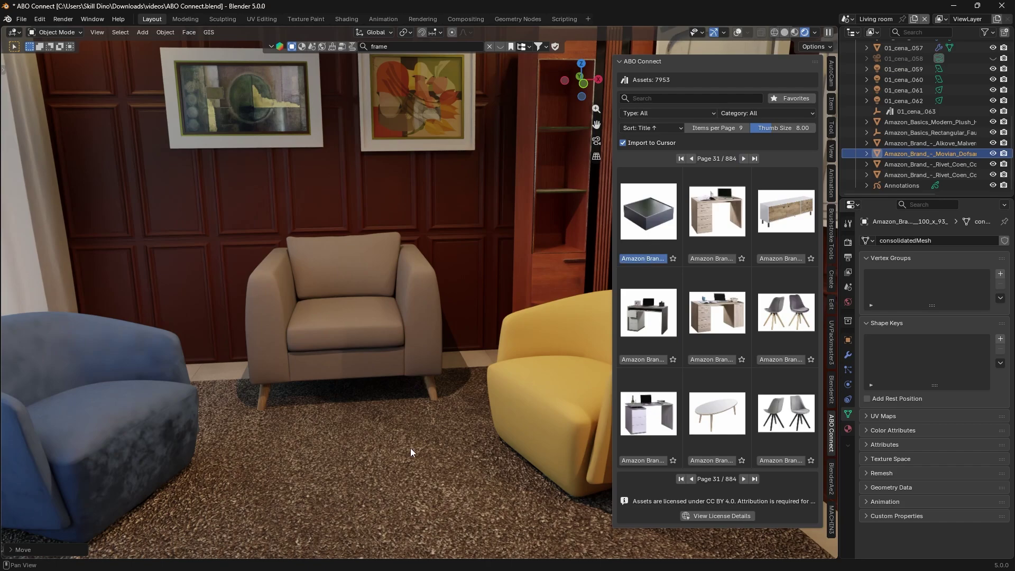